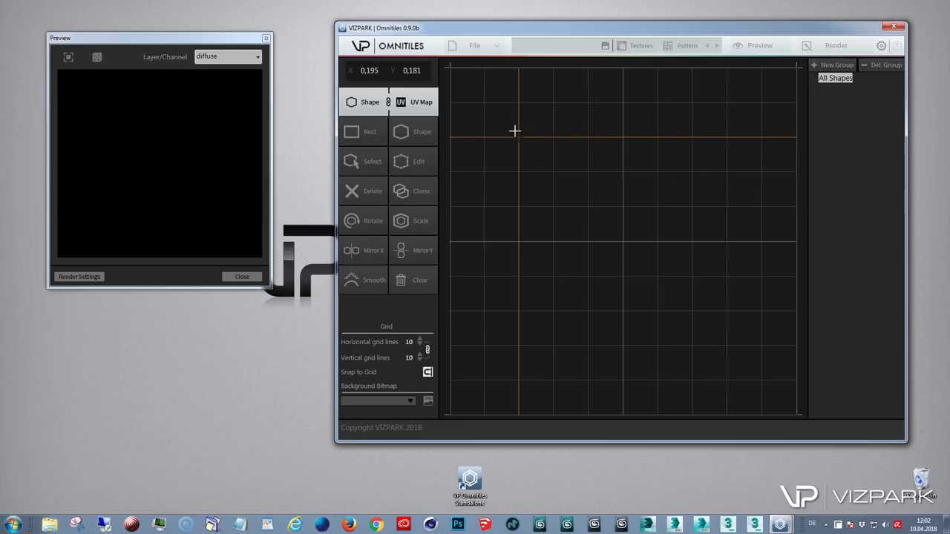
Draw a rectangle shape as a square in the grid's top-left corner
{"action": "left_click", "coordinate": [365, 132]}
{"action": "left_click_drag", "start_coordinate": [483, 102], "coordinate": [553, 171]}
{"action": "mouse_move", "coordinate": [515, 136]}
{"action": "left_mouse_down"}
{"action": "mouse_move", "coordinate": [553, 194]}
{"action": "mouse_move", "coordinate": [625, 159]}
{"action": "mouse_move", "coordinate": [523, 137]}
{"action": "mouse_move", "coordinate": [493, 116]}
{"action": "left_mouse_up"}
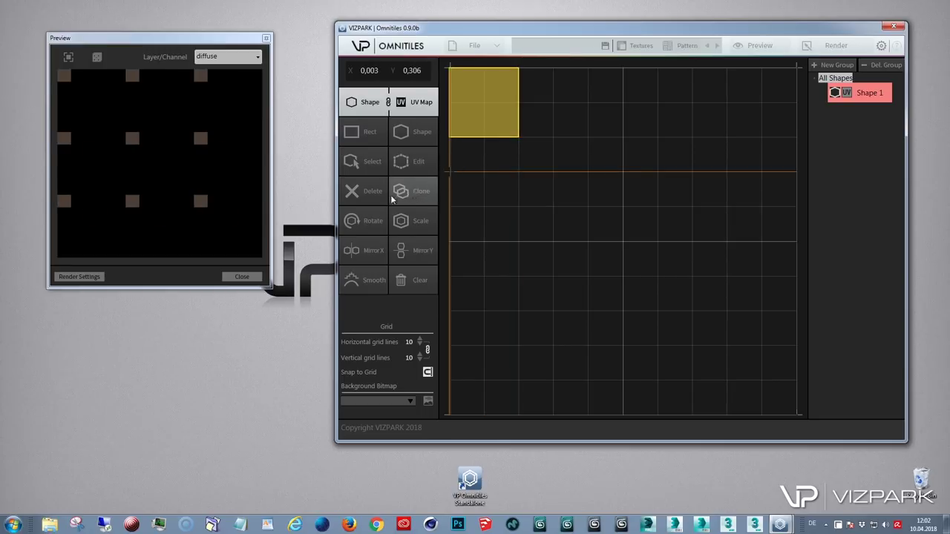
Drag the square's corner points out to the grid's corners so it fills the tile
{"action": "left_click", "coordinate": [419, 161]}
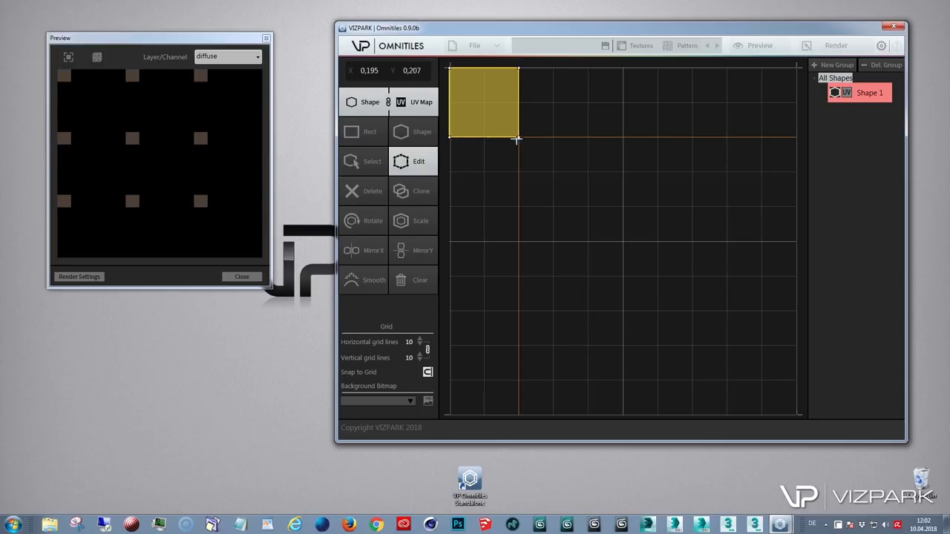
{"action": "left_click", "coordinate": [518, 137]}
{"action": "left_click_drag", "start_coordinate": [518, 138], "coordinate": [796, 414]}
{"action": "mouse_move", "coordinate": [518, 68]}
{"action": "left_mouse_down"}
{"action": "mouse_move", "coordinate": [795, 101]}
{"action": "mouse_move", "coordinate": [797, 68]}
{"action": "left_mouse_up"}
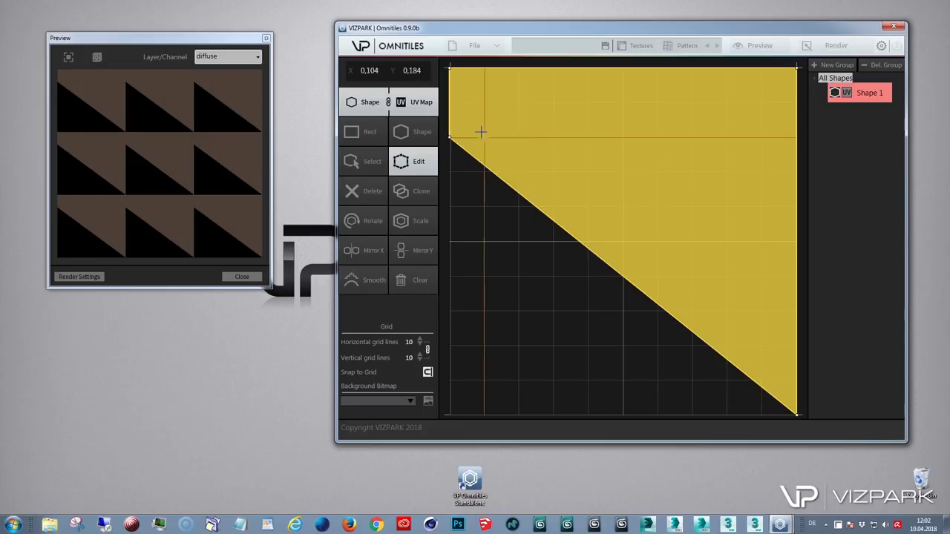
{"action": "left_click", "coordinate": [449, 137]}
{"action": "left_click_drag", "start_coordinate": [440, 379], "coordinate": [450, 415]}
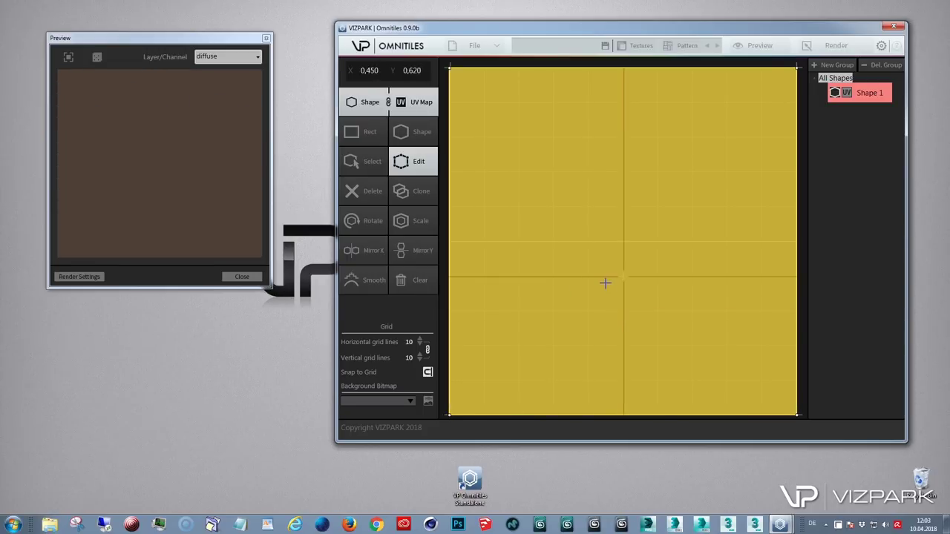
{"action": "left_click", "coordinate": [624, 287]}
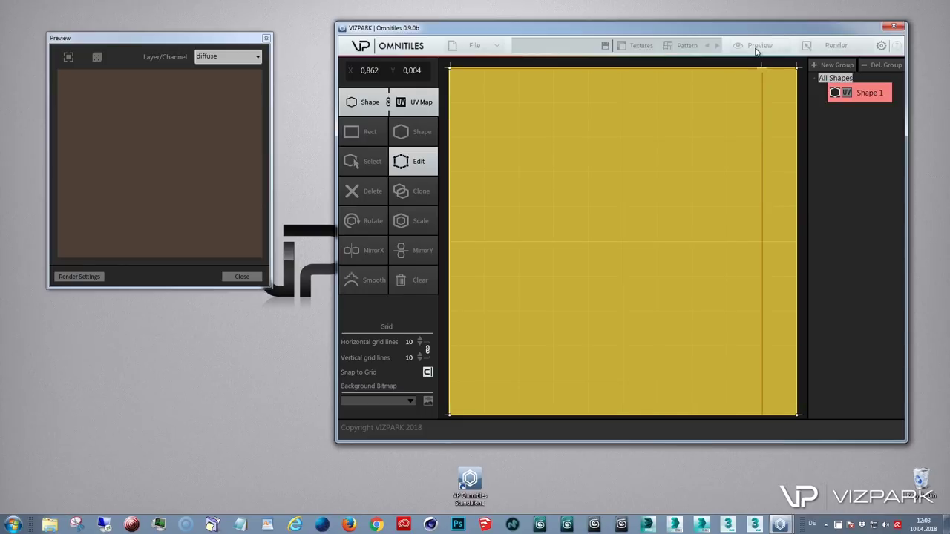
Show the edge channel in the preview and raise tiling to 9 x 9
{"action": "left_click", "coordinate": [836, 47]}
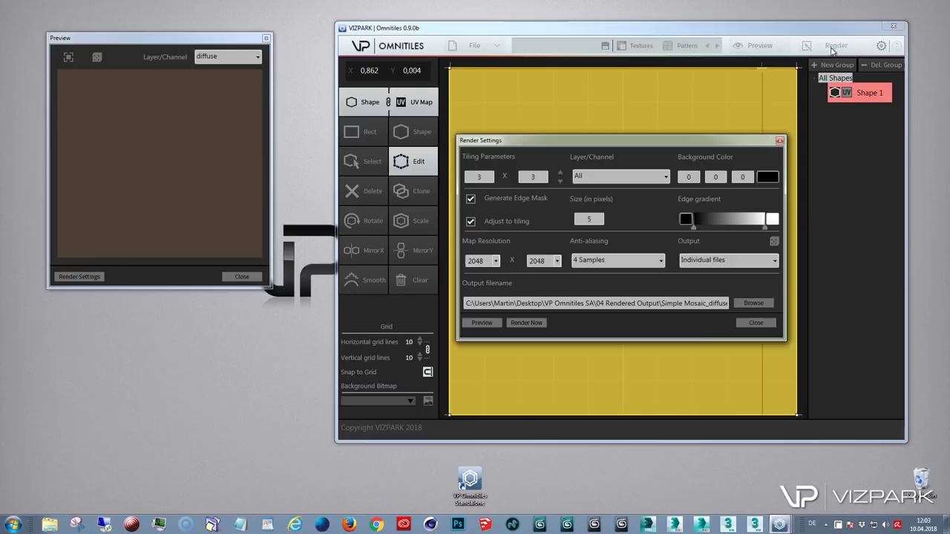
{"action": "left_click_drag", "start_coordinate": [528, 142], "coordinate": [99, 309]}
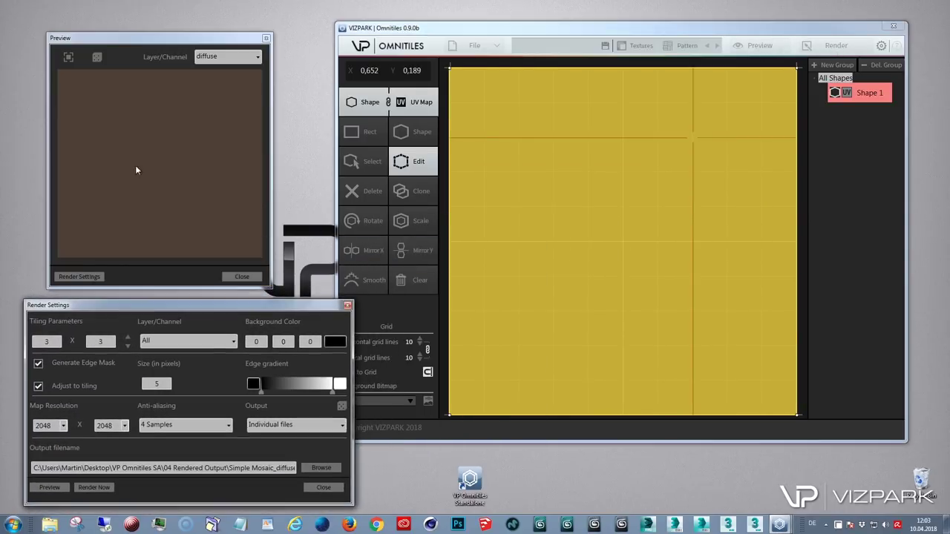
{"action": "left_click", "coordinate": [215, 57]}
{"action": "left_click", "coordinate": [198, 126]}
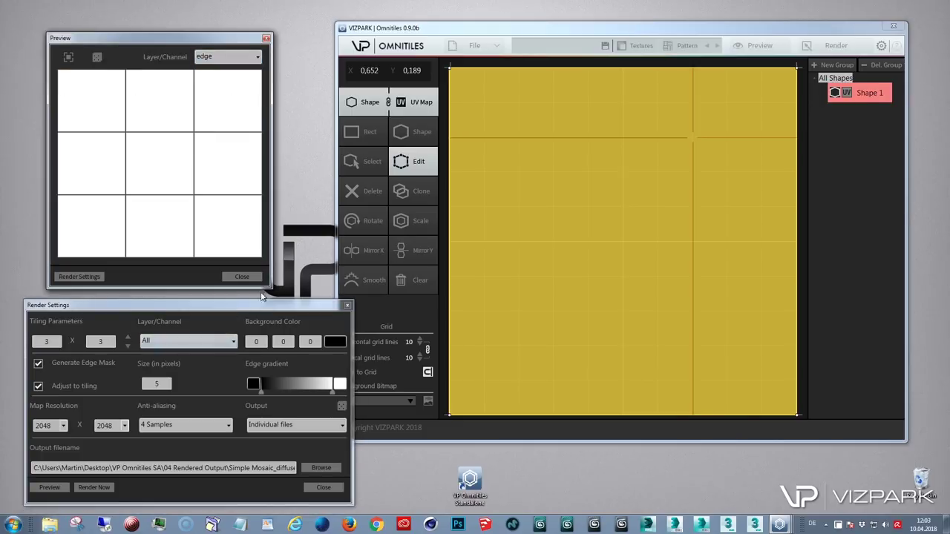
{"action": "left_click_drag", "start_coordinate": [191, 312], "coordinate": [187, 308]}
{"action": "left_click", "coordinate": [124, 334]}
{"action": "left_click", "coordinate": [124, 334]}
{"action": "left_click", "coordinate": [124, 334]}
Add VPRomanMosaic_02_Diffuse.png from the Roman Mosaic folder as the diffuse texture
{"action": "left_click", "coordinate": [632, 46]}
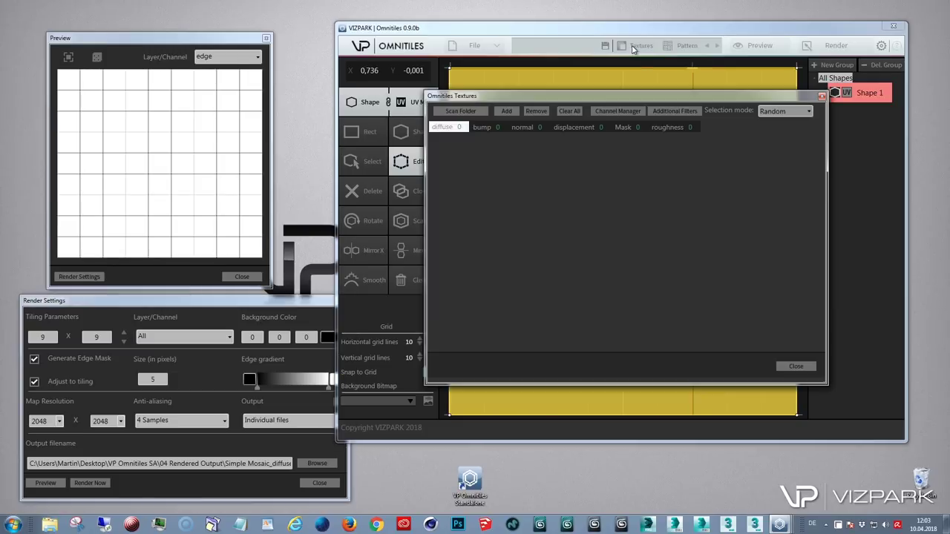
{"action": "left_click", "coordinate": [504, 111]}
{"action": "scroll", "coordinate": [615, 293], "scroll_direction": "down", "scroll_amount": 1}
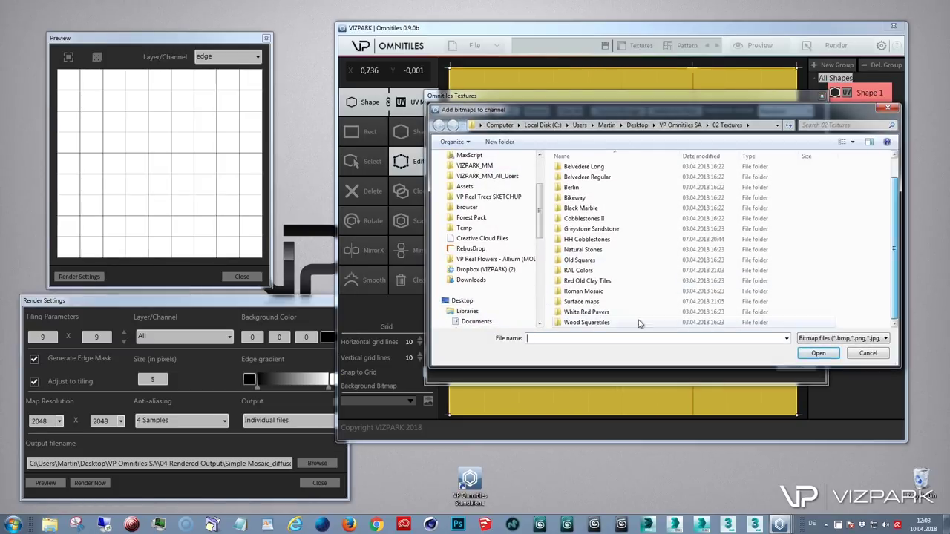
{"action": "left_click", "coordinate": [588, 291]}
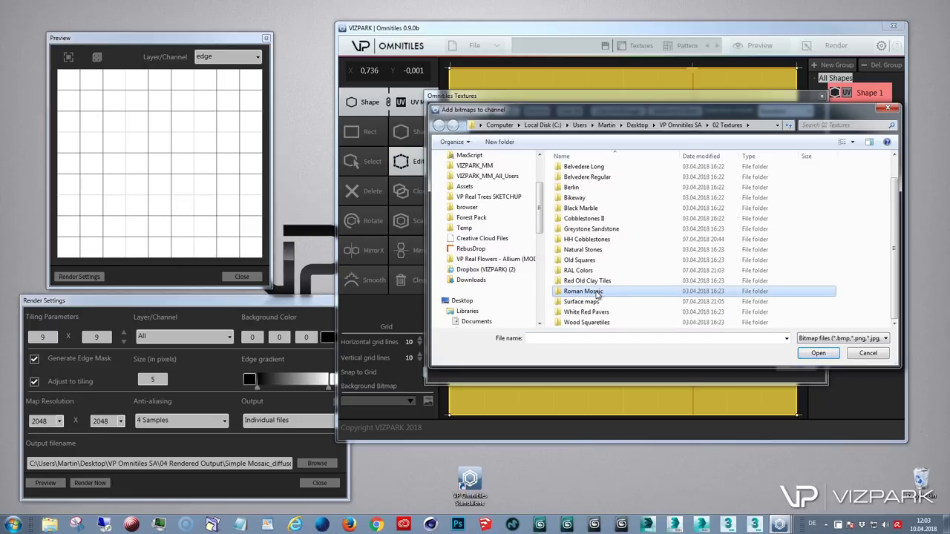
{"action": "double_click", "coordinate": [598, 292]}
{"action": "double_click", "coordinate": [630, 255]}
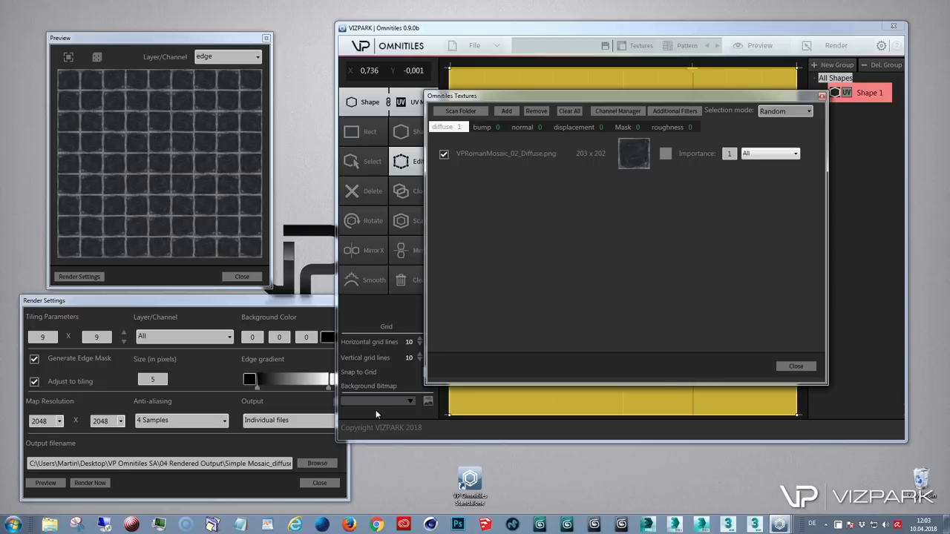
{"action": "left_click", "coordinate": [791, 366]}
Turn off random vertical and horizontal tile flipping
{"action": "left_click", "coordinate": [97, 58]}
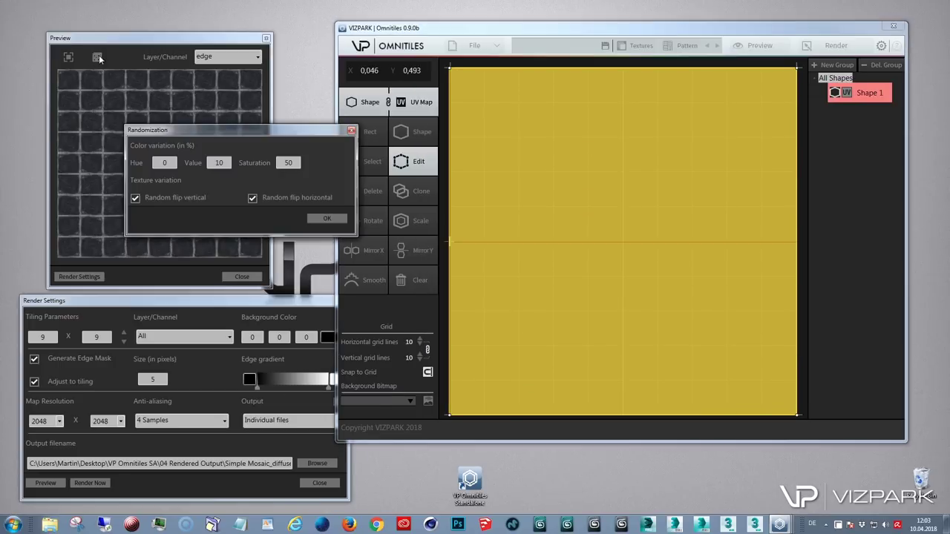
{"action": "left_click", "coordinate": [147, 198]}
{"action": "left_click", "coordinate": [254, 198]}
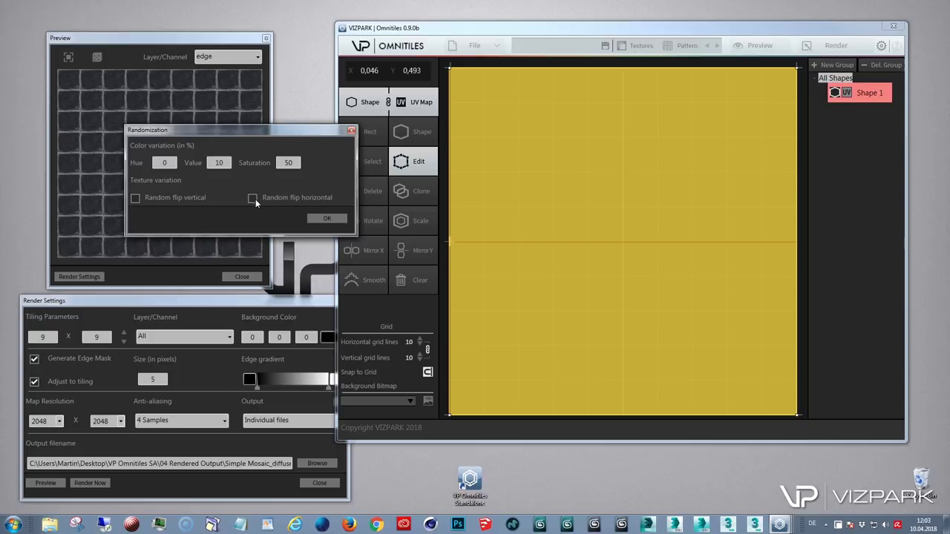
{"action": "left_click", "coordinate": [327, 218]}
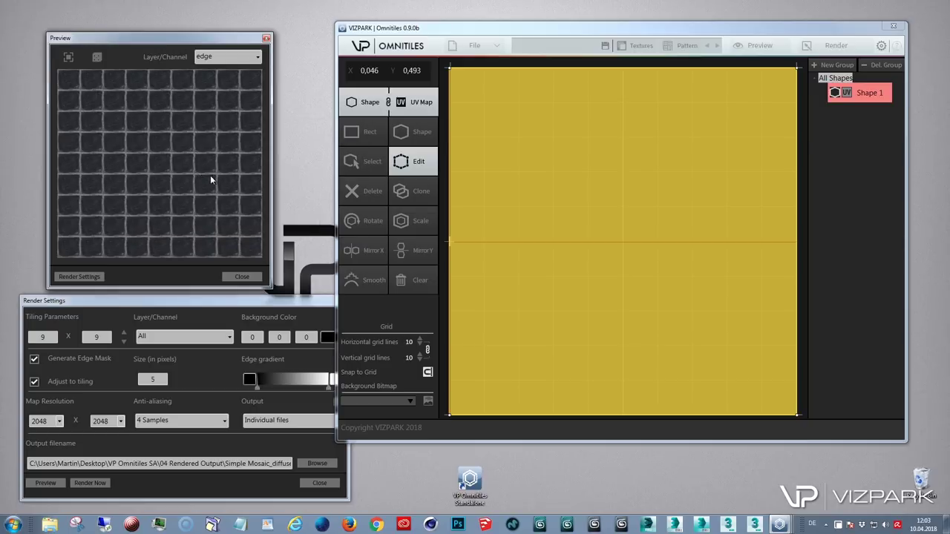
Scan the Roman Mosaic folder, replacing the existing bitmaps with its textures
{"action": "left_click", "coordinate": [638, 46]}
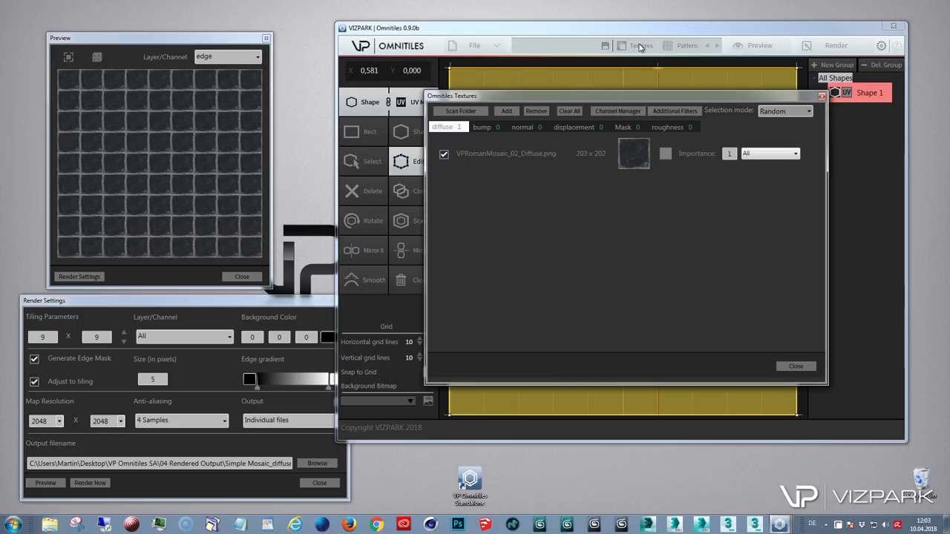
{"action": "left_click", "coordinate": [472, 113]}
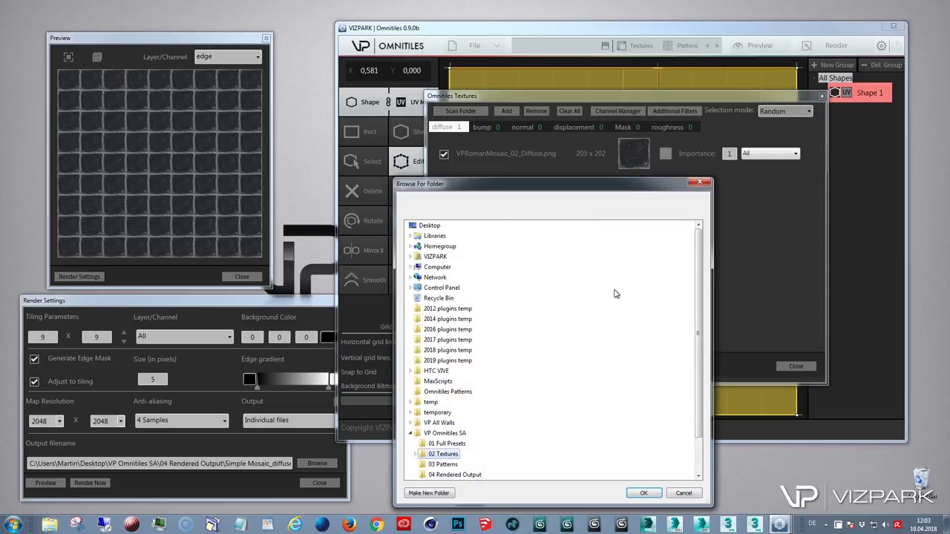
{"action": "left_click", "coordinate": [414, 454]}
{"action": "scroll", "coordinate": [547, 386], "scroll_direction": "up", "scroll_amount": 2}
{"action": "scroll", "coordinate": [546, 386], "scroll_direction": "down", "scroll_amount": 6}
{"action": "left_click", "coordinate": [454, 422]}
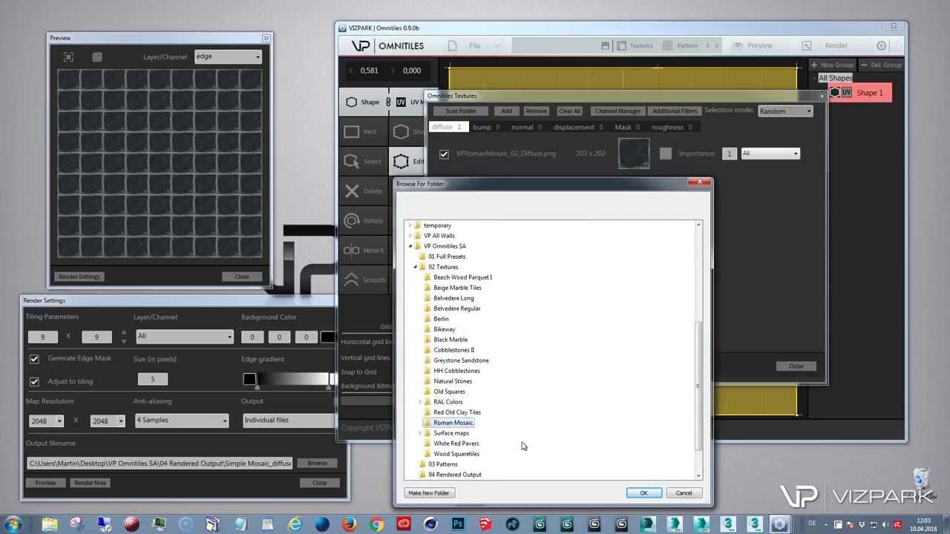
{"action": "left_click", "coordinate": [644, 492]}
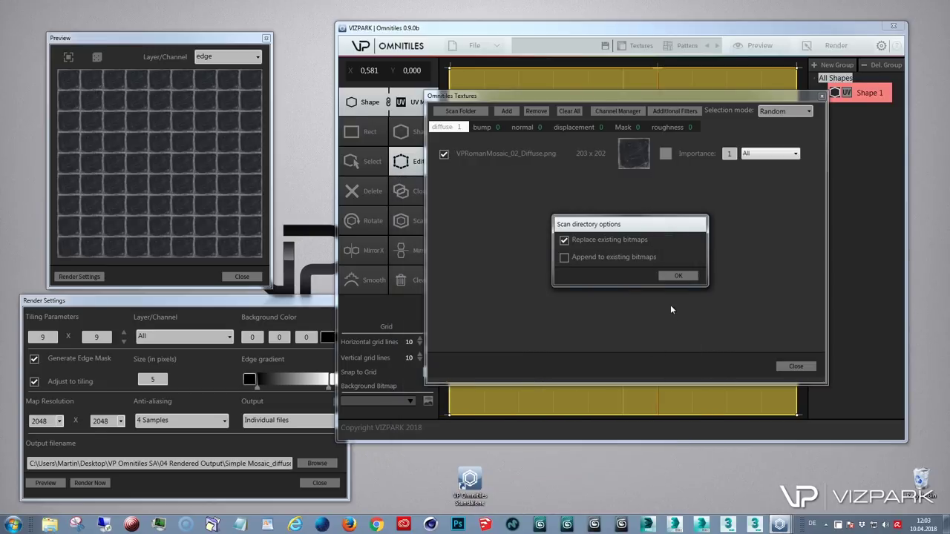
{"action": "left_click", "coordinate": [677, 277]}
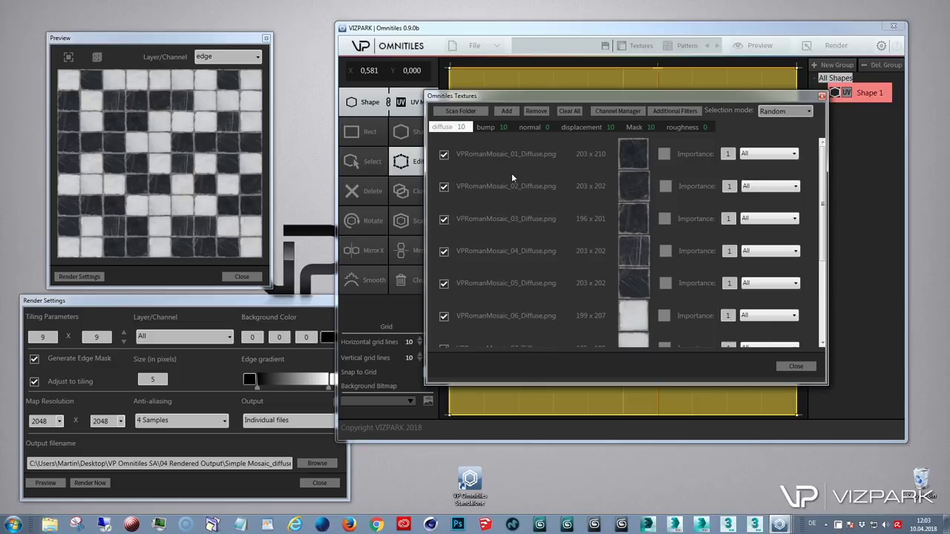
{"action": "left_click", "coordinate": [792, 367]}
Enable random horizontal tile flipping and raise tiling to 17 x 17
{"action": "left_click", "coordinate": [97, 58]}
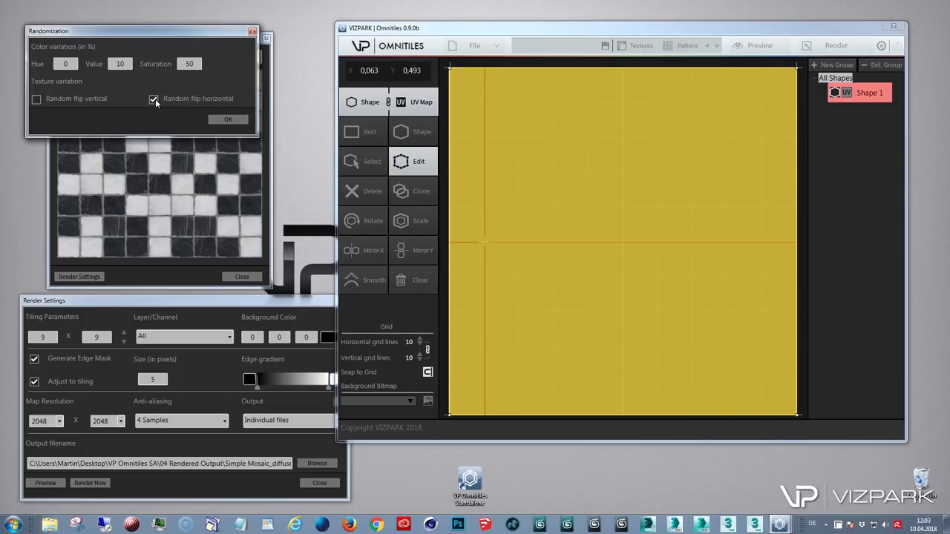
{"action": "left_click", "coordinate": [36, 99]}
{"action": "left_click", "coordinate": [227, 120]}
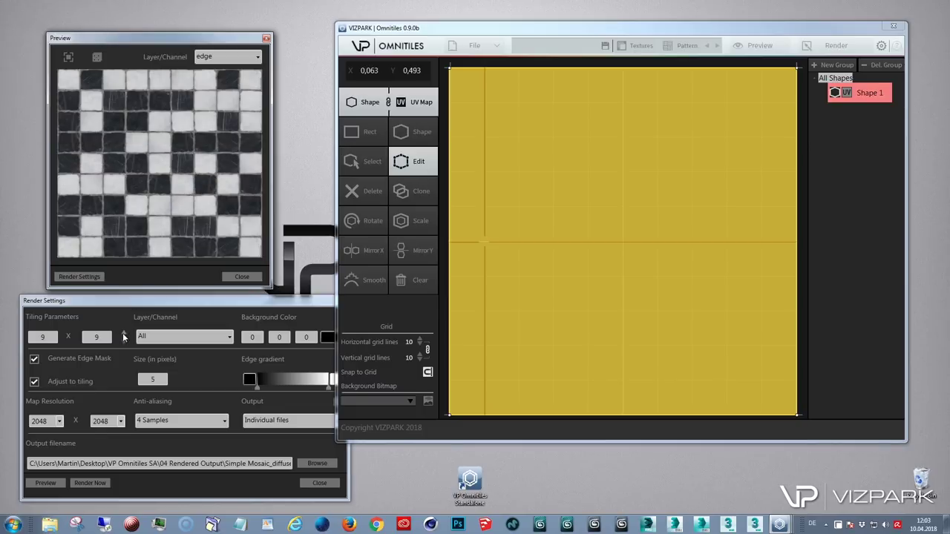
{"action": "left_click", "coordinate": [124, 334]}
{"action": "left_click", "coordinate": [124, 335]}
Raise tiling to 18 x 18 and keep the map resolution at 2048
{"action": "left_click", "coordinate": [124, 334]}
{"action": "left_click", "coordinate": [124, 335]}
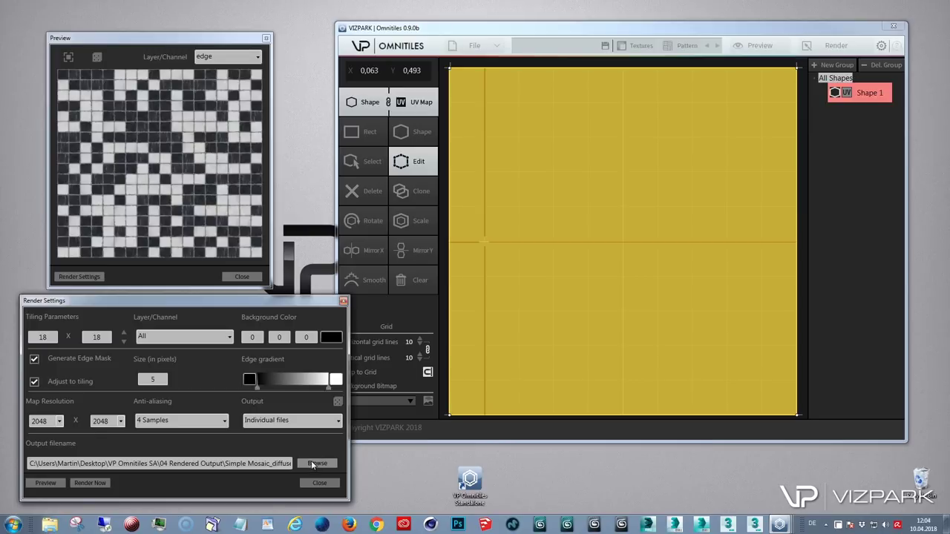
{"action": "left_click", "coordinate": [118, 420]}
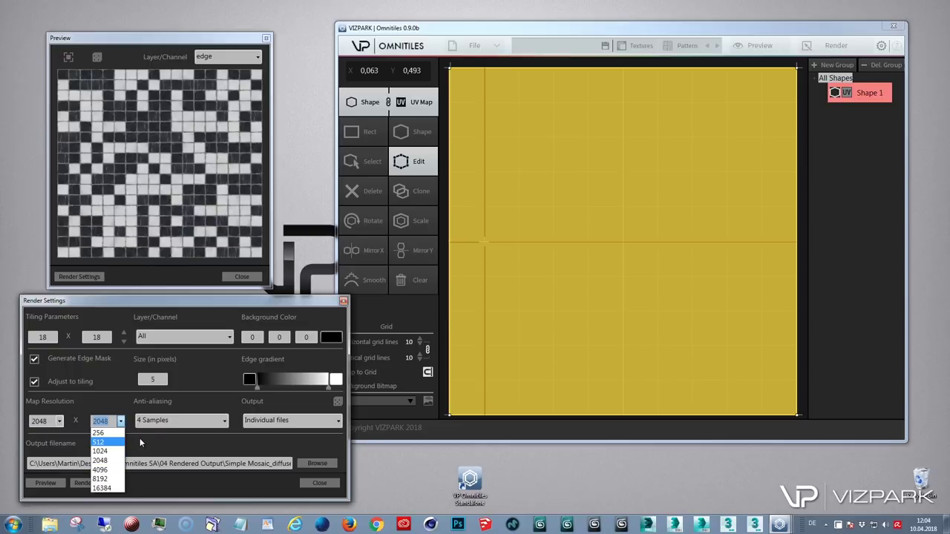
{"action": "left_click", "coordinate": [139, 438]}
Render the tileable mosaic maps to Mosaic output test.jpg
{"action": "left_click", "coordinate": [312, 463]}
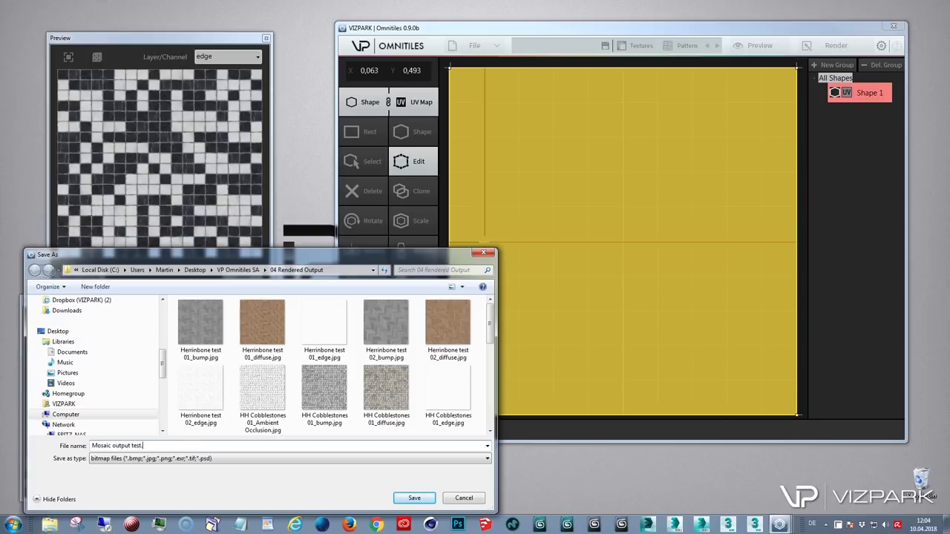
{"action": "left_click", "coordinate": [410, 501]}
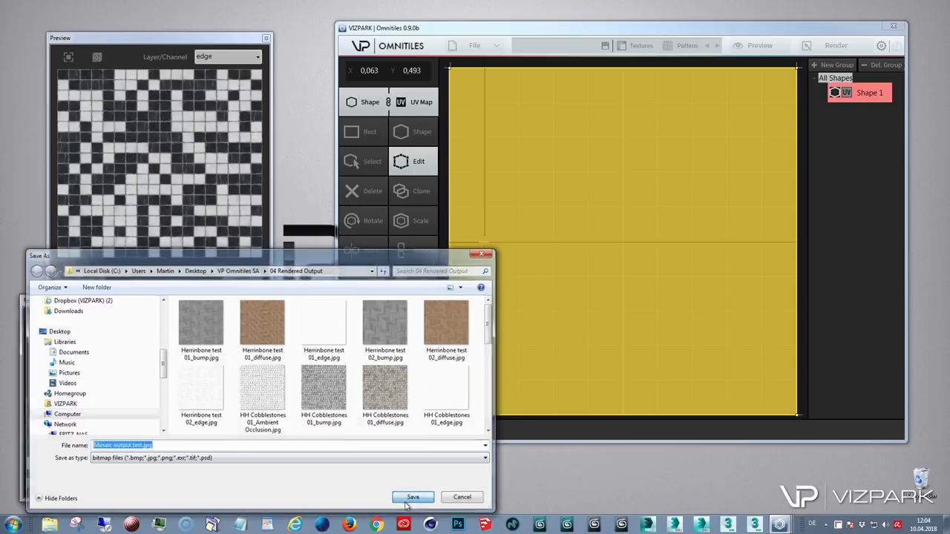
{"action": "left_click", "coordinate": [103, 483]}
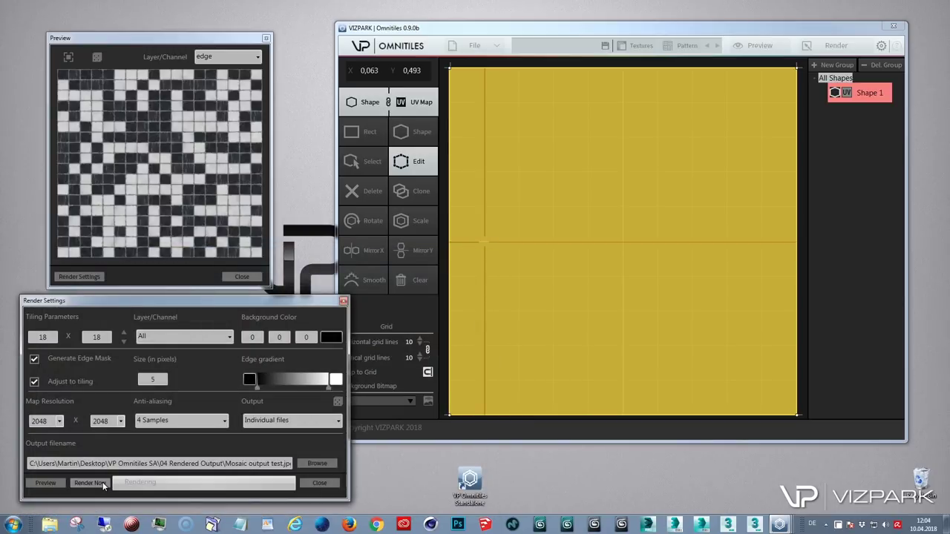
{"action": "left_click", "coordinate": [324, 463]}
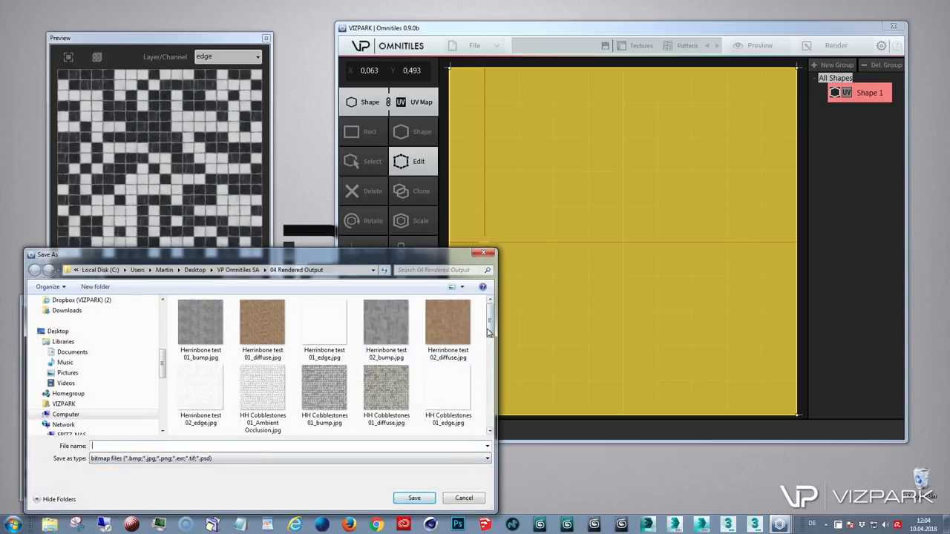
Find Mosaic output test_diffuse.jpg in 04 Rendered Output and open its context menu
{"action": "scroll", "coordinate": [475, 367], "scroll_direction": "down", "scroll_amount": 3}
{"action": "scroll", "coordinate": [483, 367], "scroll_direction": "down", "scroll_amount": 2}
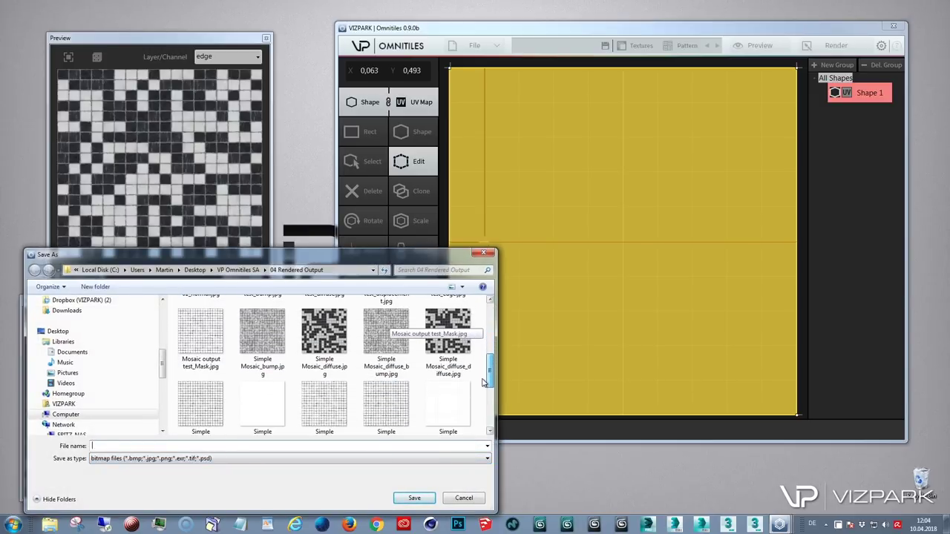
{"action": "scroll", "coordinate": [484, 384], "scroll_direction": "down", "scroll_amount": 4}
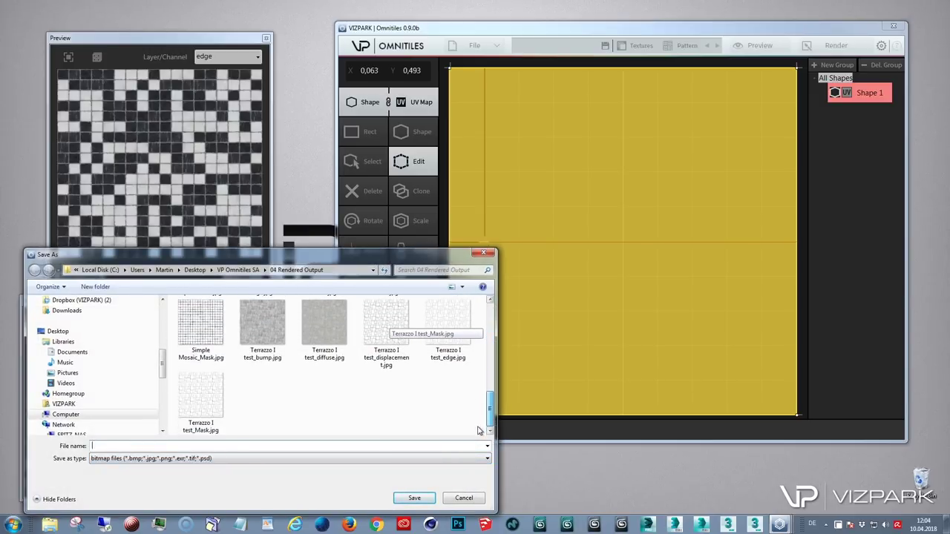
{"action": "scroll", "coordinate": [486, 385], "scroll_direction": "up", "scroll_amount": 3}
{"action": "scroll", "coordinate": [487, 379], "scroll_direction": "up", "scroll_amount": 1}
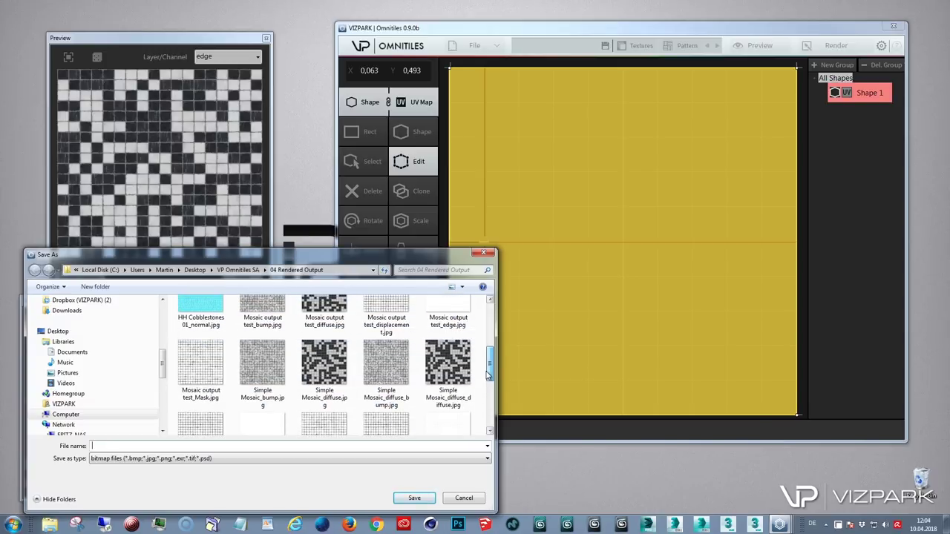
{"action": "scroll", "coordinate": [491, 369], "scroll_direction": "up", "scroll_amount": 1}
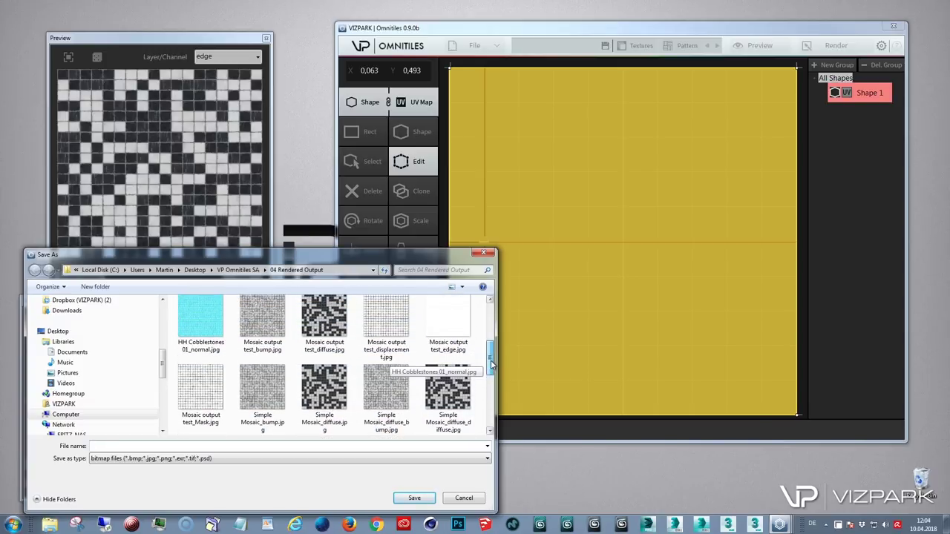
{"action": "left_click", "coordinate": [342, 325]}
{"action": "right_click", "coordinate": [342, 325]}
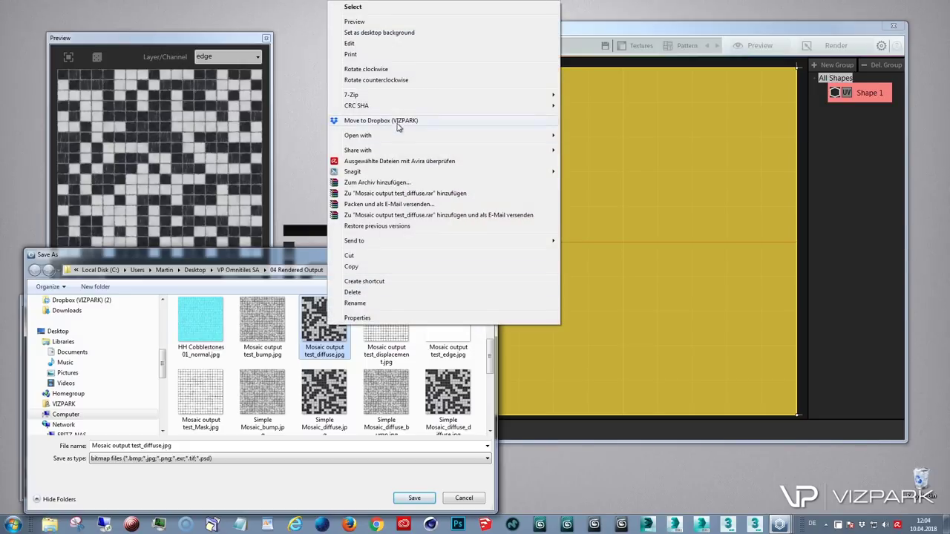
{"action": "left_click", "coordinate": [360, 22]}
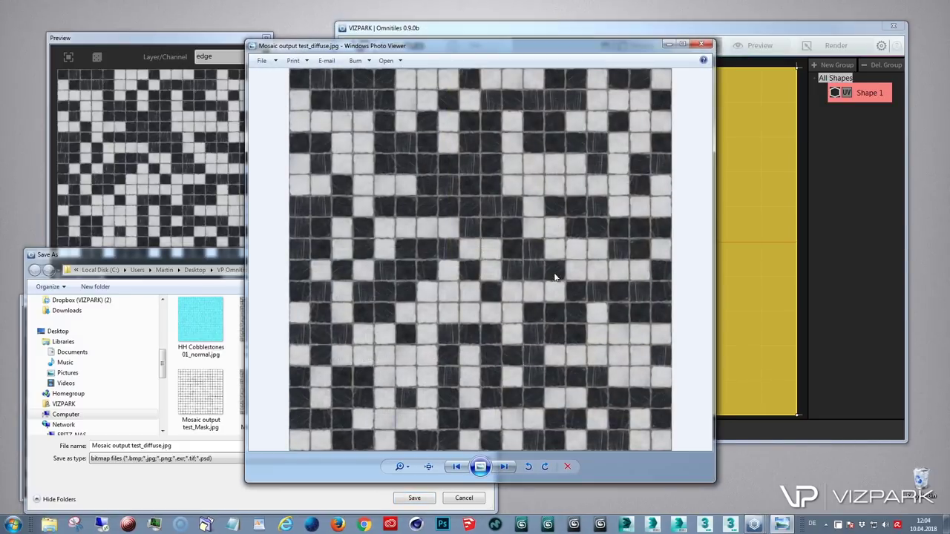
{"action": "left_click", "coordinate": [428, 466]}
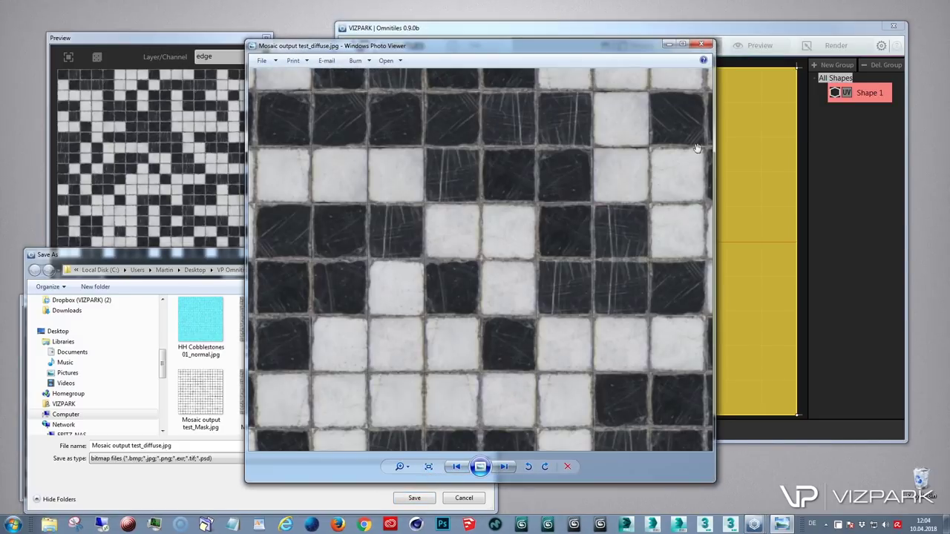
{"action": "left_click_drag", "start_coordinate": [592, 355], "coordinate": [378, 191]}
{"action": "left_click", "coordinate": [705, 43]}
{"action": "left_click", "coordinate": [423, 295]}
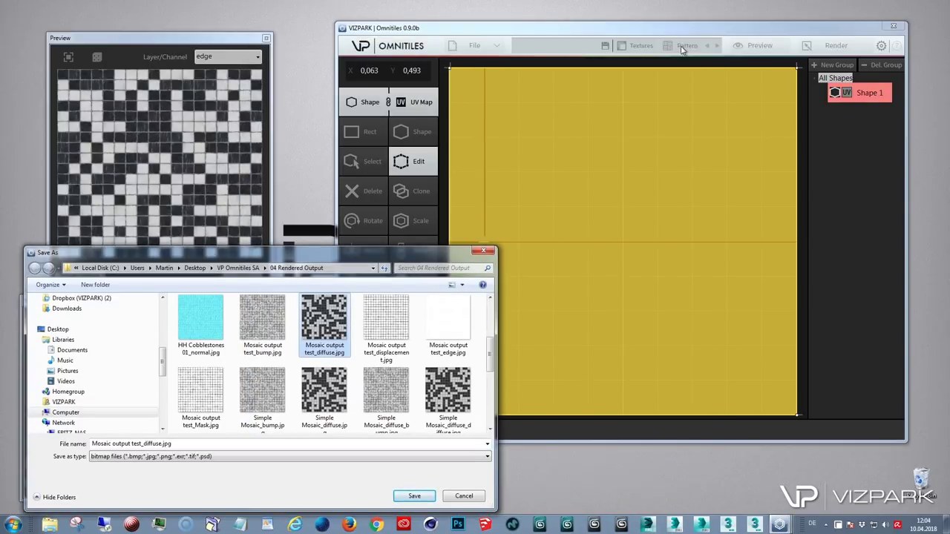
Cancel Save As, review the bump, displacement and mask textures, and preview the Mask channel
{"action": "left_click", "coordinate": [463, 496]}
{"action": "left_click", "coordinate": [635, 47]}
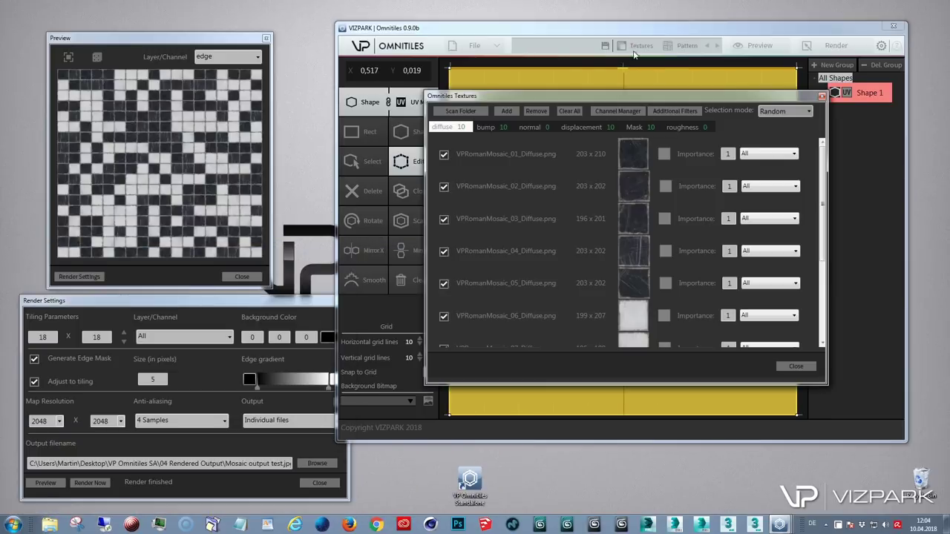
{"action": "left_click", "coordinate": [487, 127]}
{"action": "left_click", "coordinate": [583, 127]}
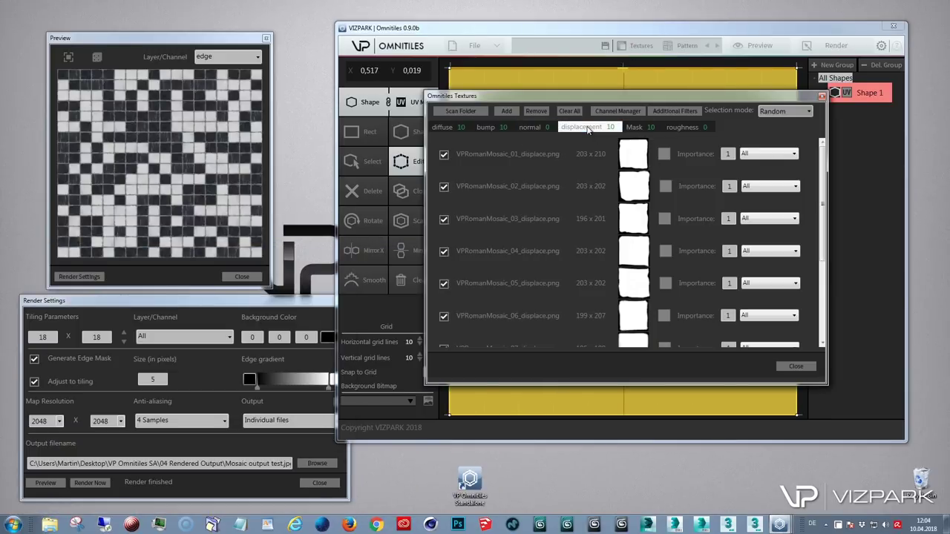
{"action": "left_click", "coordinate": [636, 128]}
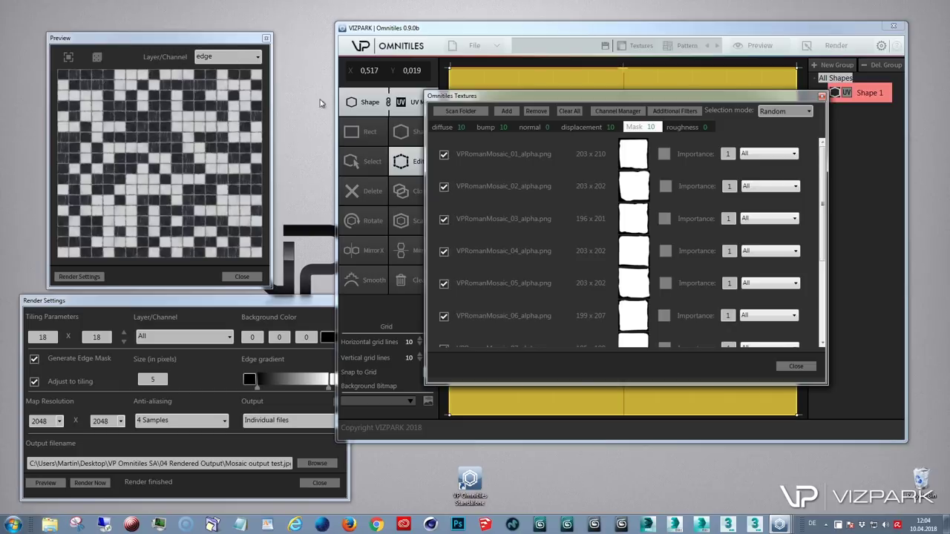
{"action": "left_click", "coordinate": [779, 365]}
{"action": "left_click", "coordinate": [227, 56]}
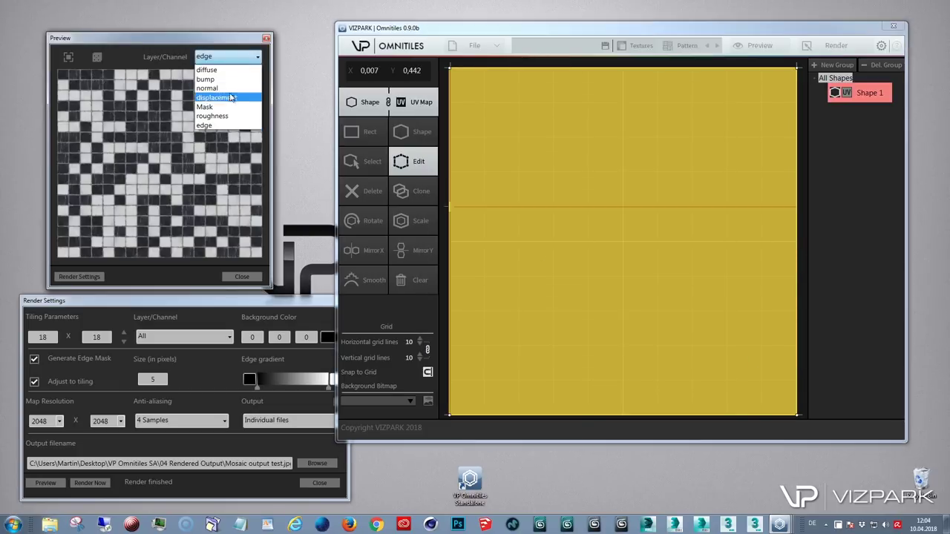
{"action": "left_click", "coordinate": [230, 110]}
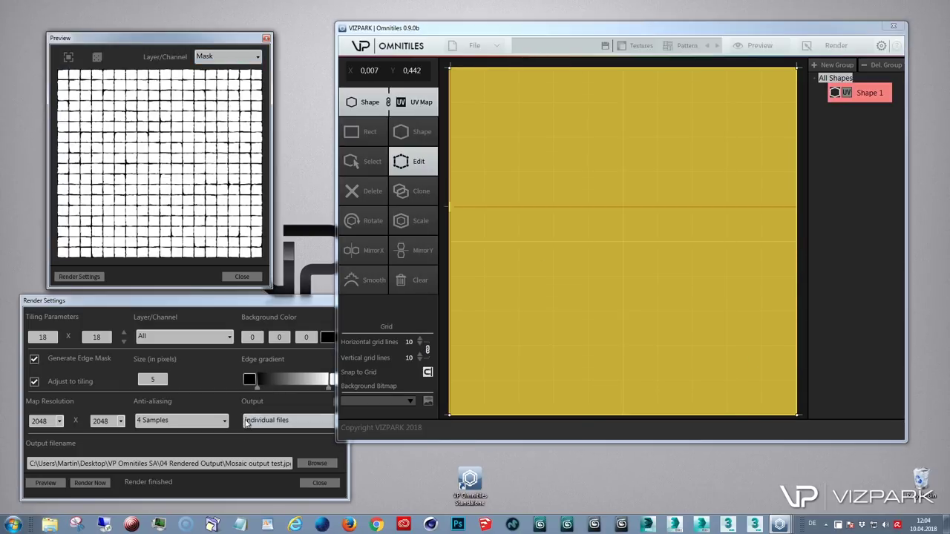
{"action": "left_click", "coordinate": [300, 465]}
{"action": "left_click", "coordinate": [300, 465]}
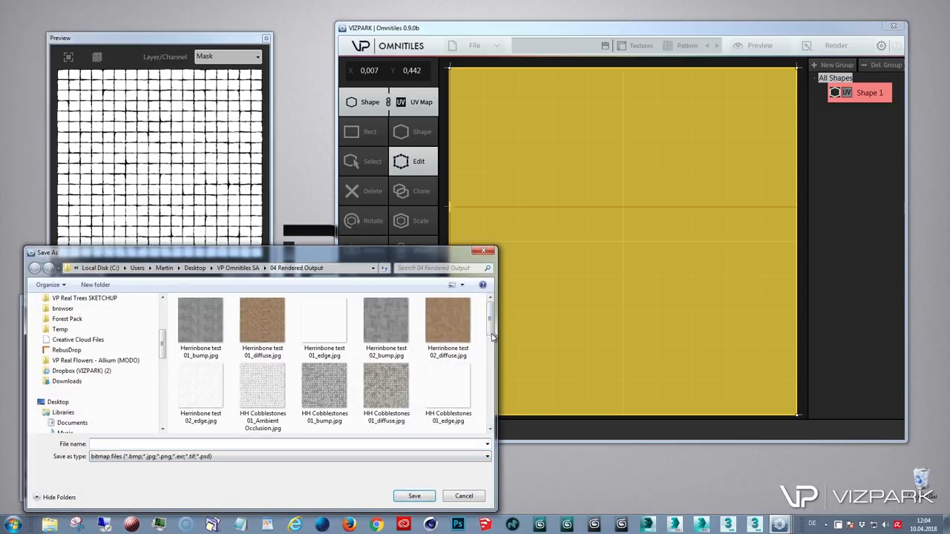
{"action": "scroll", "coordinate": [490, 359], "scroll_direction": "down", "scroll_amount": 1}
{"action": "left_click_drag", "start_coordinate": [490, 359], "coordinate": [490, 365]}
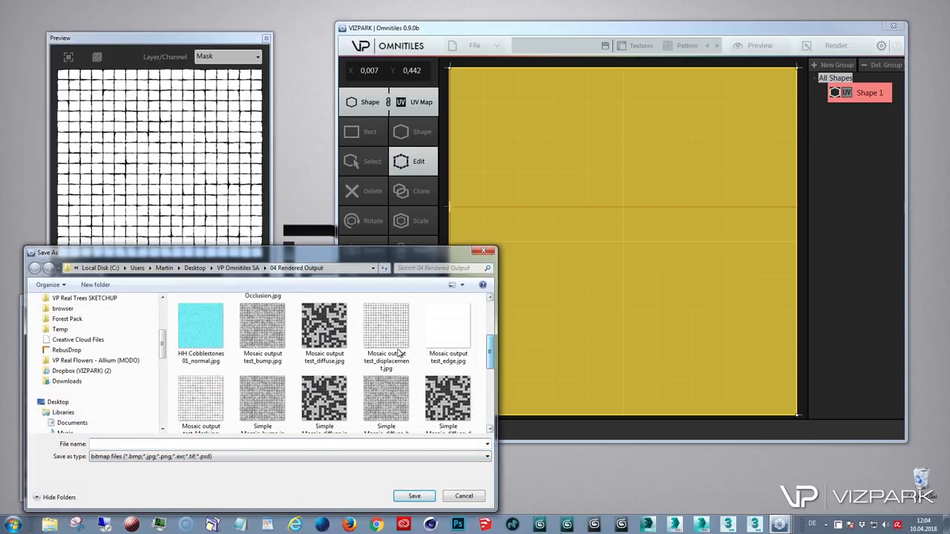
{"action": "left_click", "coordinate": [388, 339]}
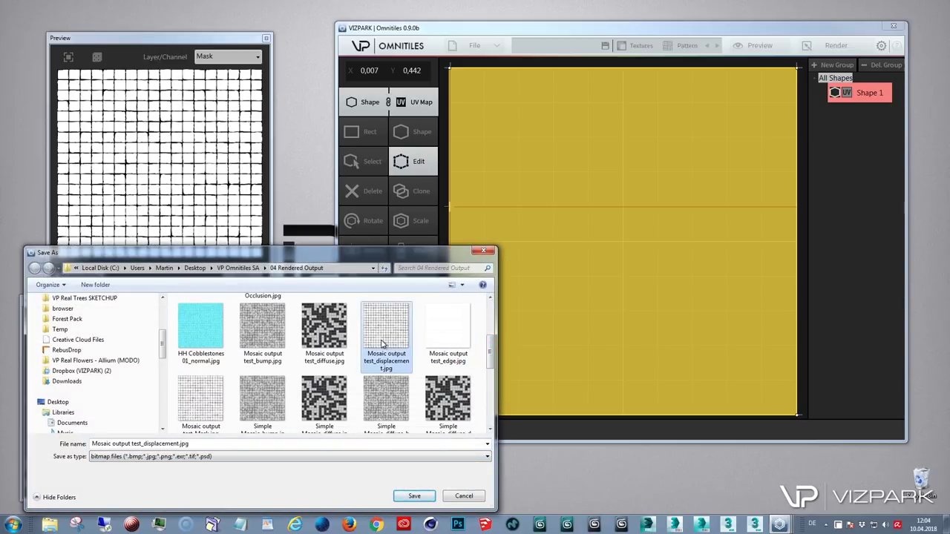
{"action": "left_click", "coordinate": [457, 338]}
{"action": "right_click", "coordinate": [457, 338]}
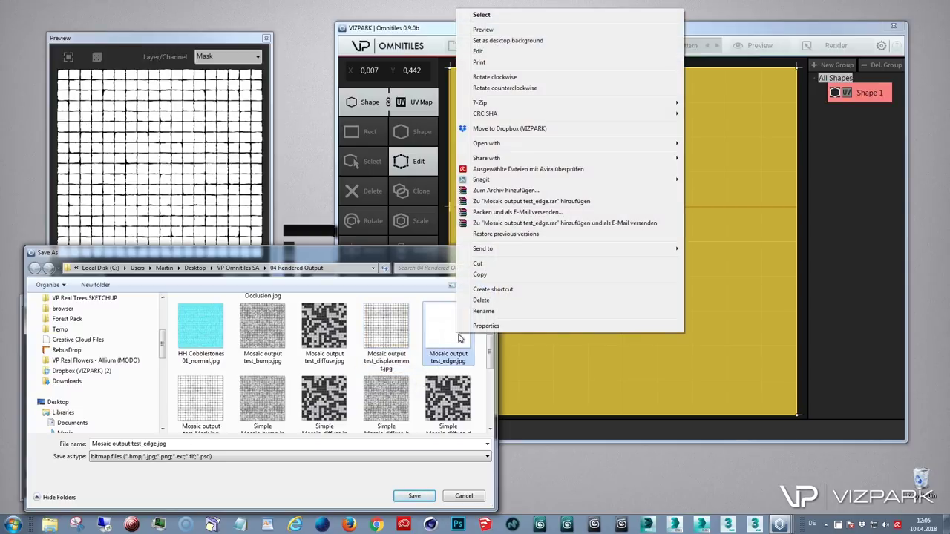
{"action": "left_click", "coordinate": [519, 33]}
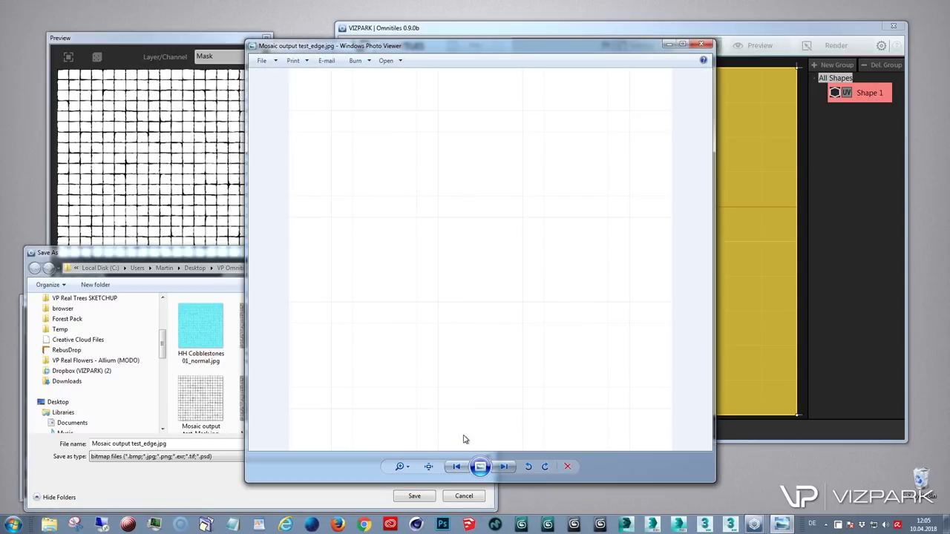
{"action": "left_click", "coordinate": [428, 466]}
{"action": "left_click_drag", "start_coordinate": [443, 371], "coordinate": [498, 227]}
{"action": "left_click", "coordinate": [701, 44]}
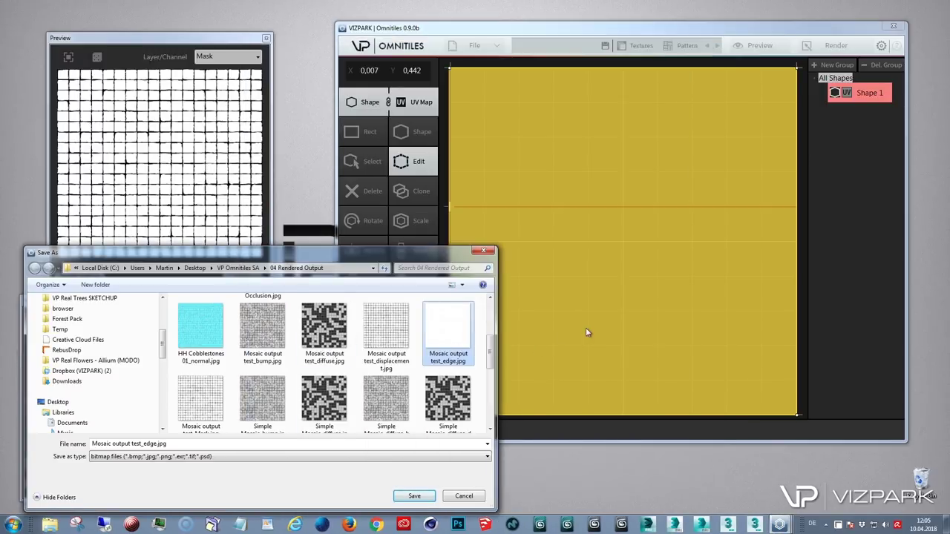
{"action": "left_click", "coordinate": [466, 497]}
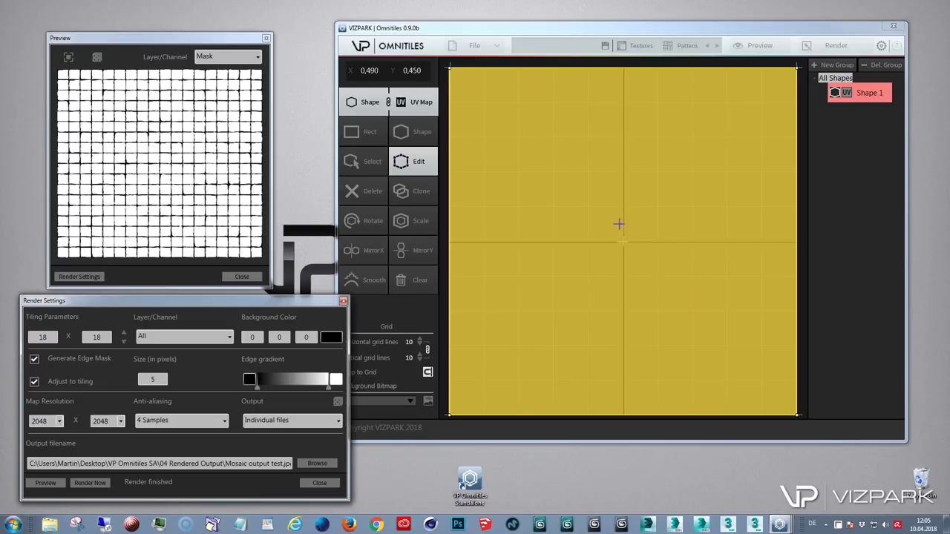
Start a new empty pattern and place a square shape in the grid's top-left corner
{"action": "left_click", "coordinate": [492, 46]}
{"action": "left_click", "coordinate": [498, 56]}
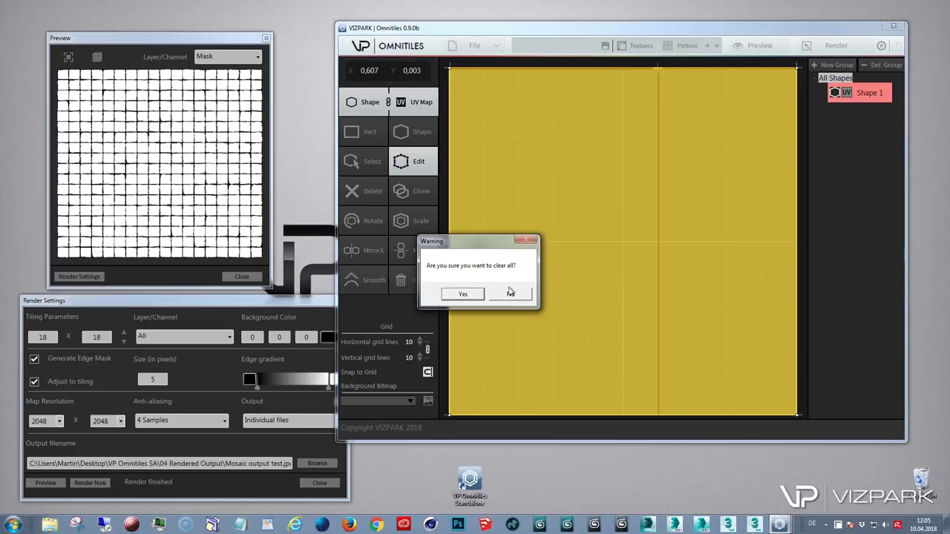
{"action": "left_click", "coordinate": [466, 294]}
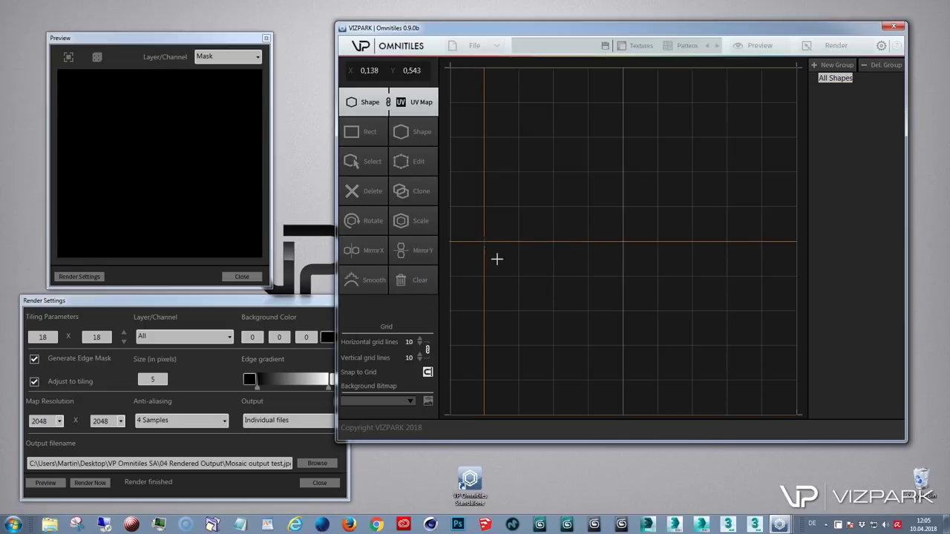
{"action": "left_click", "coordinate": [436, 137]}
{"action": "left_click", "coordinate": [518, 138]}
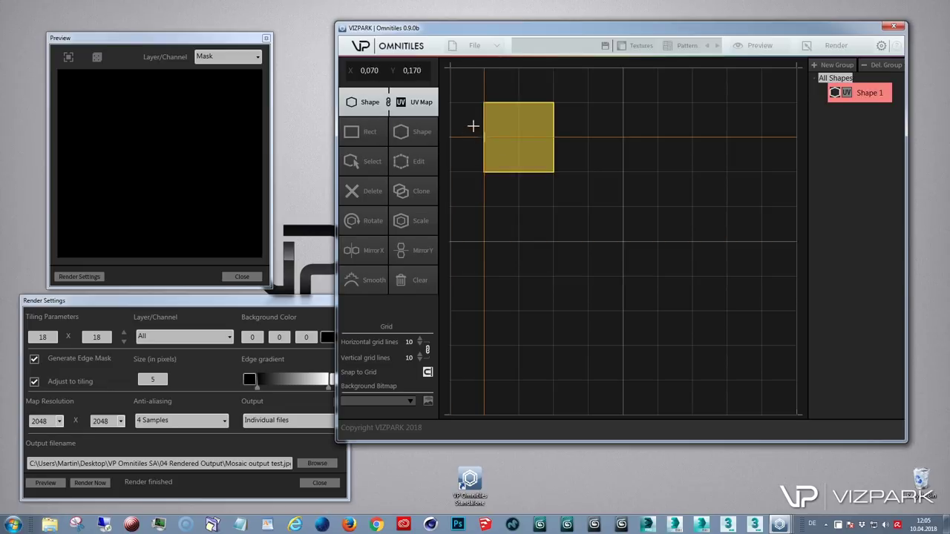
{"action": "left_click_drag", "start_coordinate": [520, 126], "coordinate": [484, 92]}
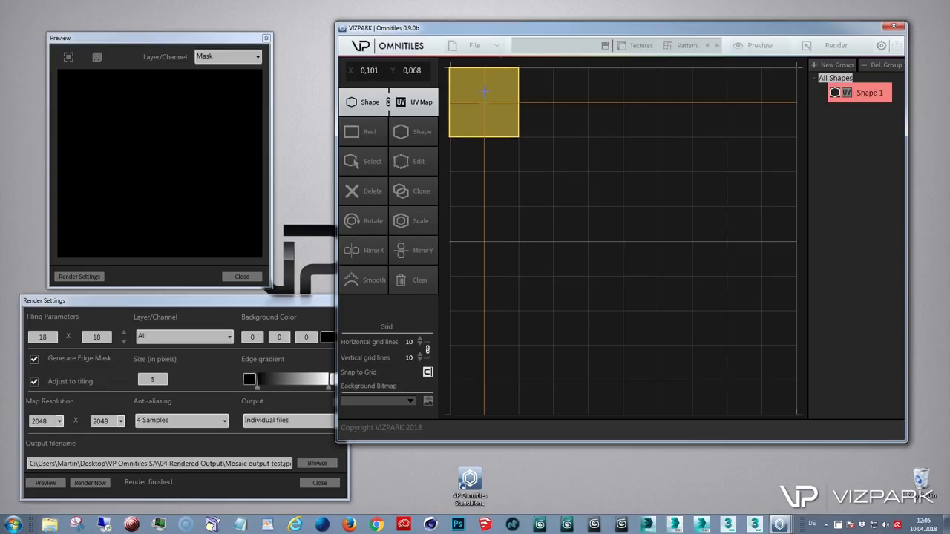
Drag the square's corners into a bar one cell wide and five cells tall
{"action": "left_click", "coordinate": [407, 168]}
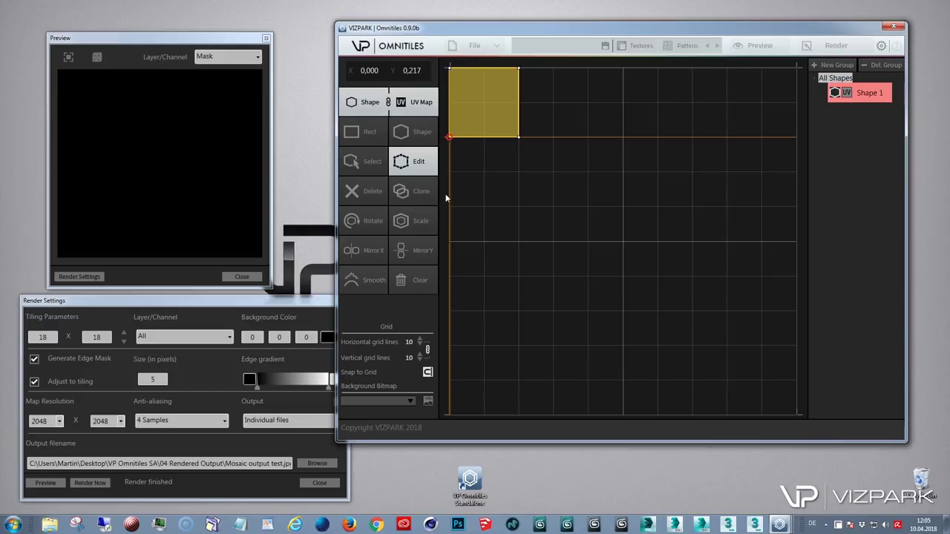
{"action": "left_click_drag", "start_coordinate": [445, 206], "coordinate": [449, 240]}
{"action": "left_click_drag", "start_coordinate": [517, 137], "coordinate": [485, 239]}
{"action": "left_click_drag", "start_coordinate": [519, 68], "coordinate": [485, 69]}
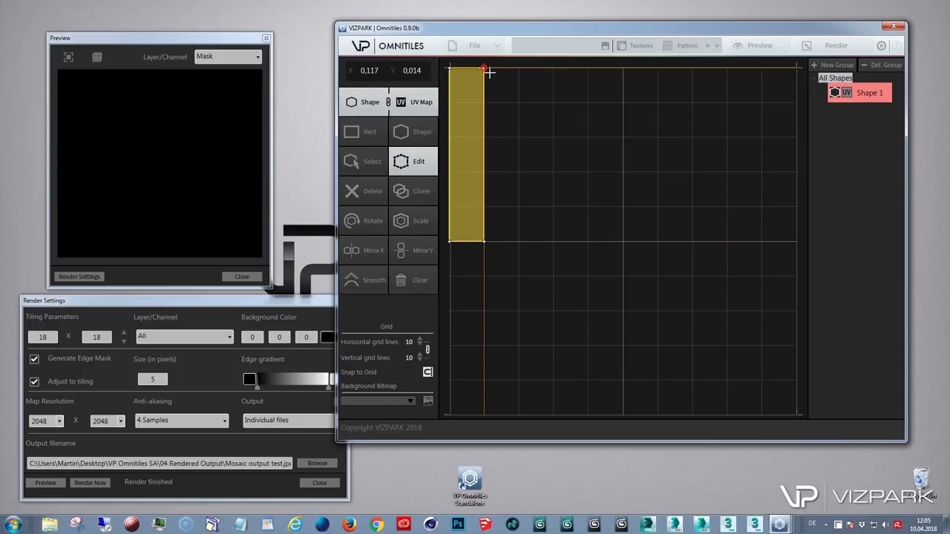
Clone the bar six times in a diagonal row stepping one cell down-right
{"action": "left_click", "coordinate": [414, 192]}
{"action": "left_click", "coordinate": [412, 190]}
{"action": "left_click", "coordinate": [412, 190]}
{"action": "left_click", "coordinate": [413, 190]}
{"action": "left_click", "coordinate": [412, 190]}
{"action": "left_click", "coordinate": [412, 190]}
{"action": "left_click", "coordinate": [413, 190]}
{"action": "left_click", "coordinate": [412, 190]}
{"action": "left_click", "coordinate": [413, 190]}
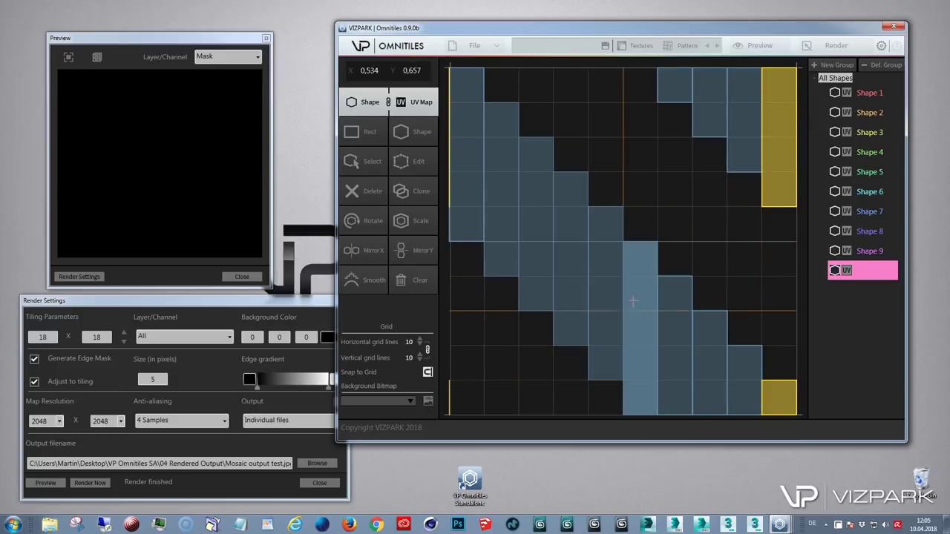
Clone the fourth bar, rotate the copy exactly horizontal, and move it into the top row
{"action": "left_click", "coordinate": [570, 238]}
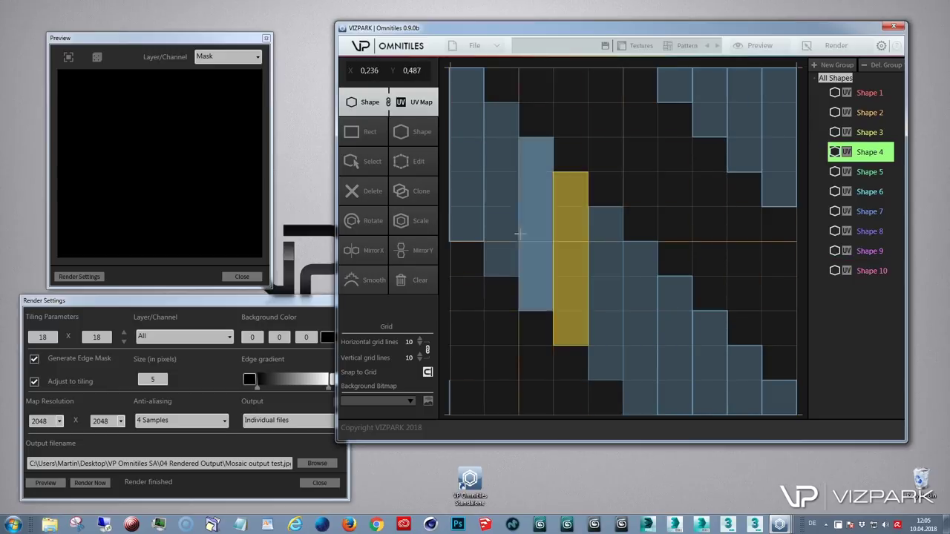
{"action": "left_click", "coordinate": [413, 195]}
{"action": "mouse_move", "coordinate": [604, 255]}
{"action": "left_mouse_down"}
{"action": "mouse_move", "coordinate": [604, 150]}
{"action": "mouse_move", "coordinate": [604, 178]}
{"action": "mouse_move", "coordinate": [593, 184]}
{"action": "left_mouse_up"}
{"action": "left_click", "coordinate": [368, 219]}
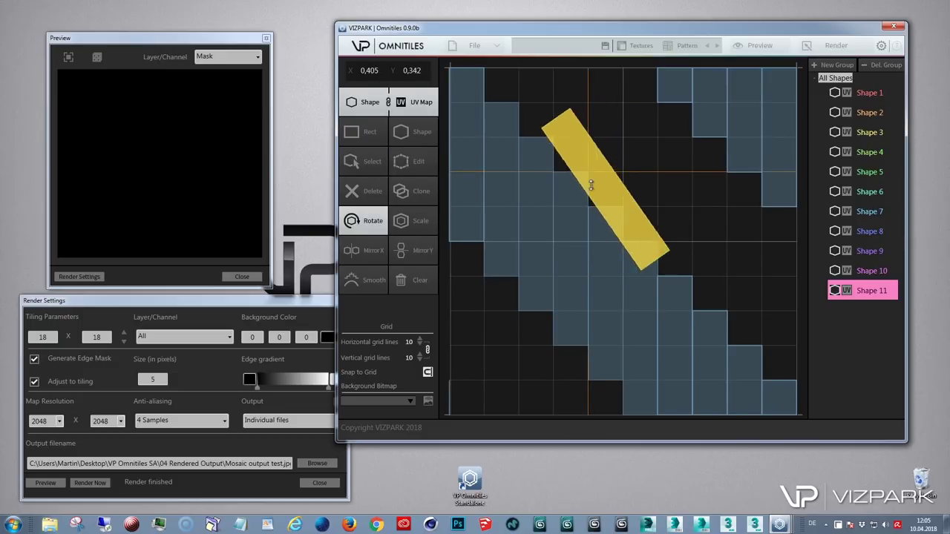
{"action": "left_click_drag", "start_coordinate": [592, 183], "coordinate": [544, 186]}
{"action": "left_click", "coordinate": [362, 162]}
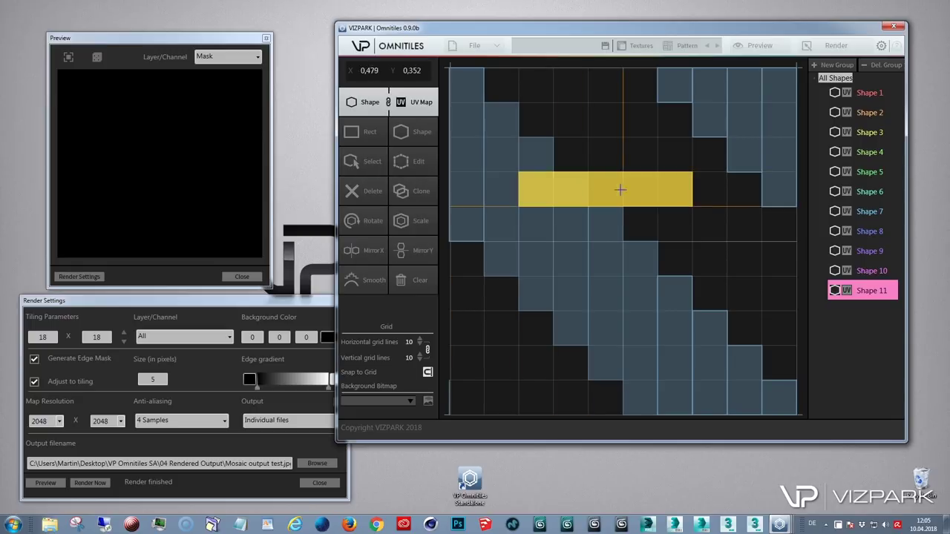
{"action": "left_click_drag", "start_coordinate": [626, 190], "coordinate": [600, 112]}
Clone the horizontal bar and shift the copy one cell down-right to fill the gaps
{"action": "left_click", "coordinate": [414, 192]}
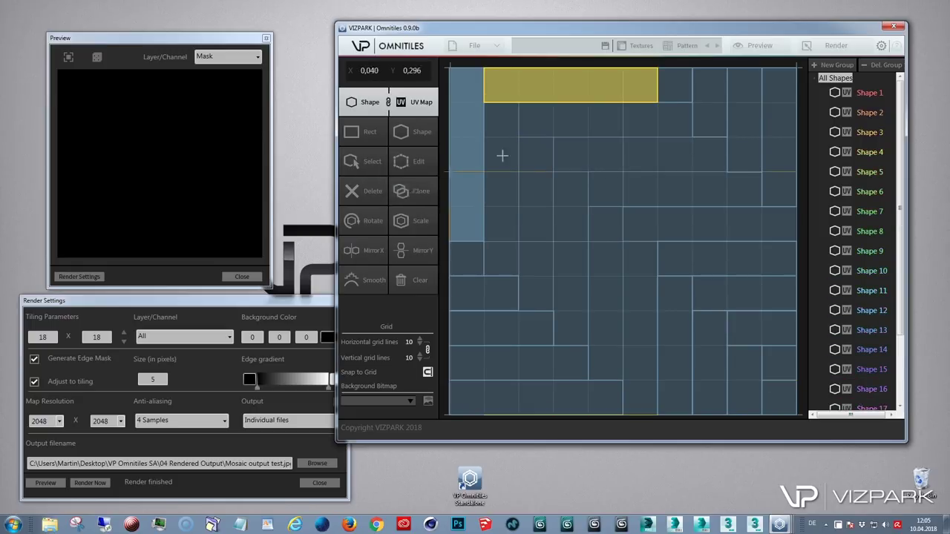
{"action": "left_click_drag", "start_coordinate": [577, 101], "coordinate": [586, 126]}
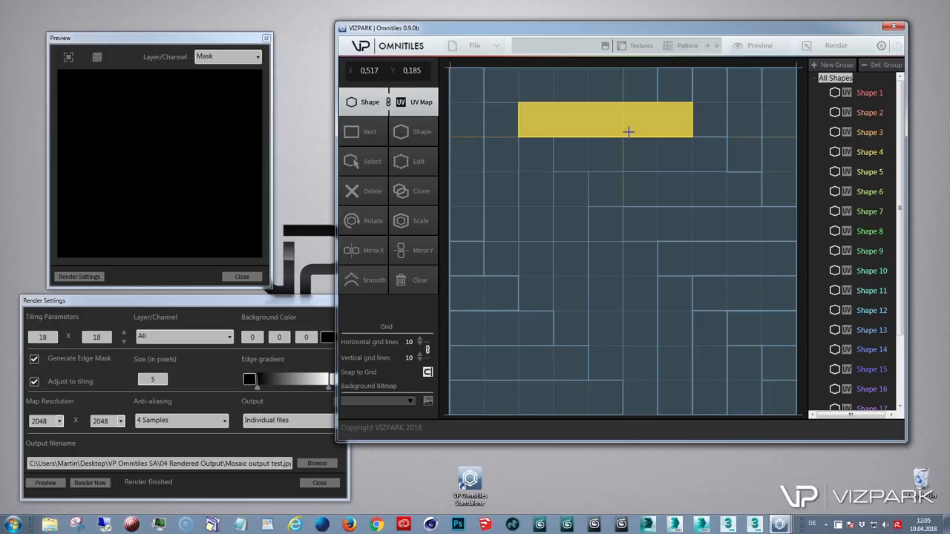
{"action": "left_click", "coordinate": [363, 192]}
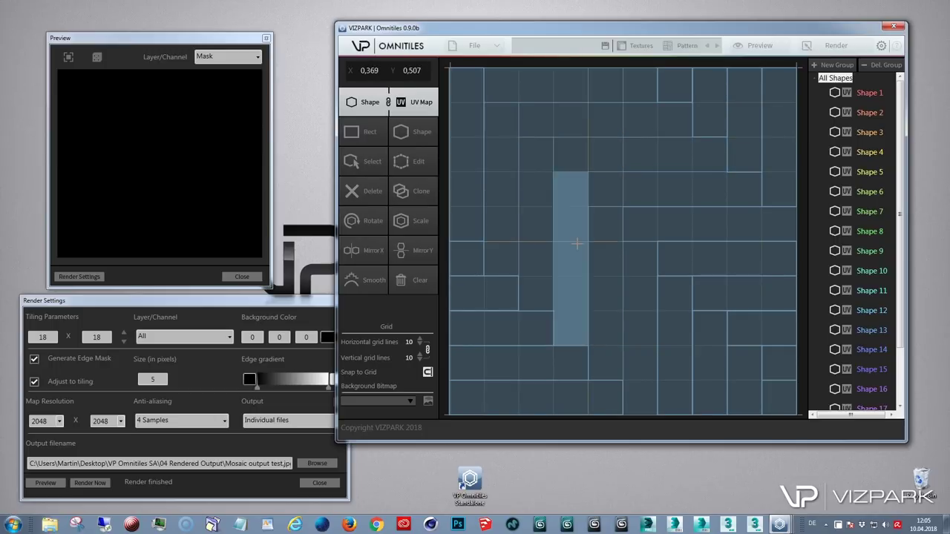
Preview the diffuse channel and lower tiling to 2 x 2
{"action": "left_click", "coordinate": [227, 56]}
{"action": "left_click", "coordinate": [226, 69]}
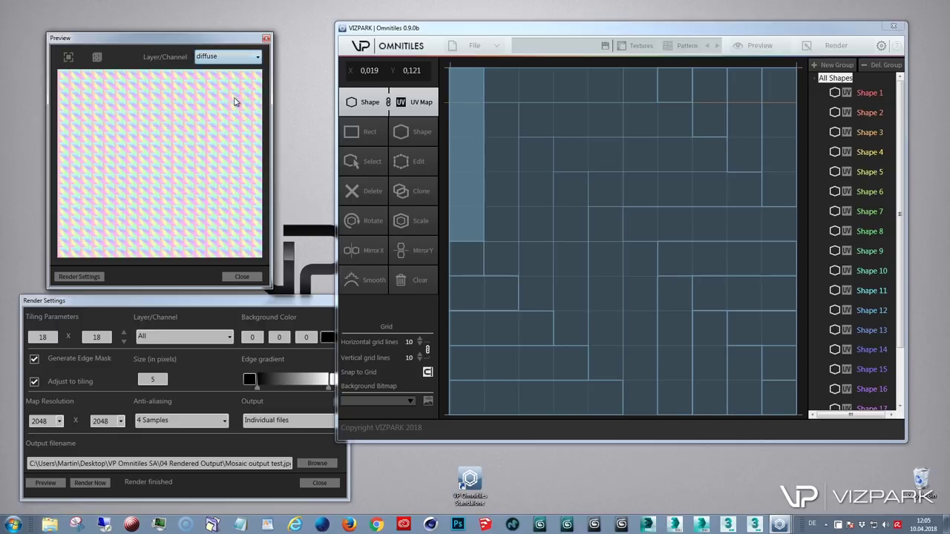
{"action": "left_click", "coordinate": [124, 342]}
{"action": "left_click_drag", "start_coordinate": [124, 342], "coordinate": [124, 341]}
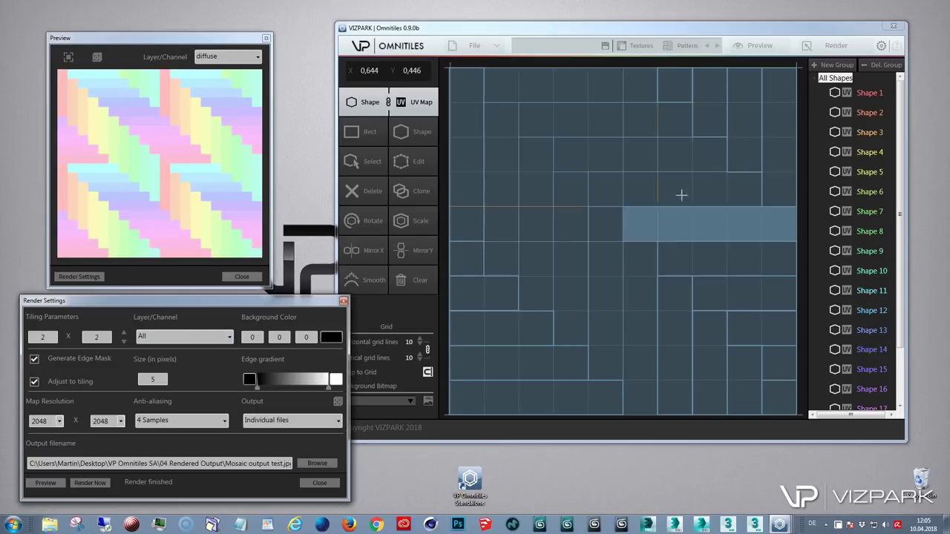
Scan the 02 Textures > Beech Wood Parquet I folder to load the parquet textures
{"action": "left_click", "coordinate": [641, 45]}
{"action": "left_click", "coordinate": [460, 111]}
{"action": "scroll", "coordinate": [444, 420], "scroll_direction": "down", "scroll_amount": 2}
{"action": "double_click", "coordinate": [444, 414]}
{"action": "left_click", "coordinate": [460, 340]}
{"action": "left_click", "coordinate": [643, 493]}
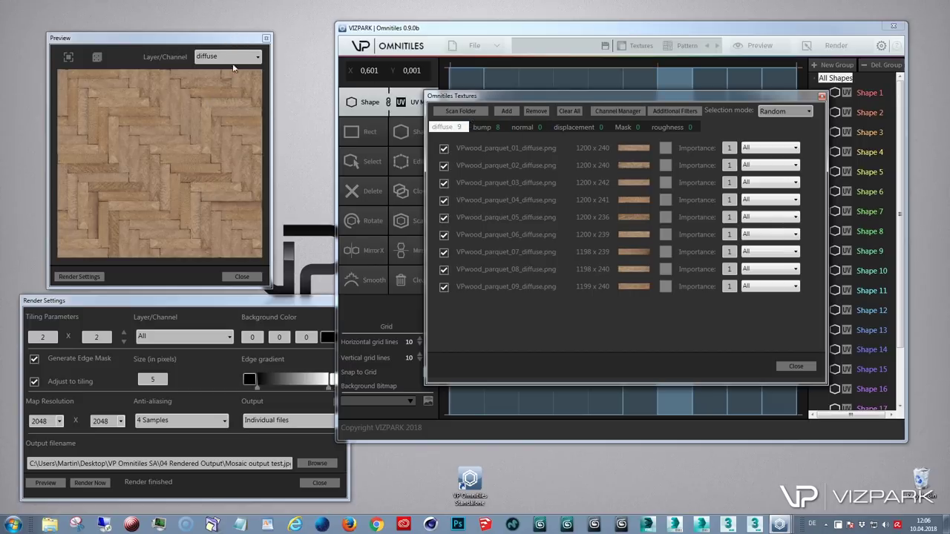
Check the bump channel in the preview, then switch back to diffuse
{"action": "left_click", "coordinate": [795, 366]}
{"action": "left_click", "coordinate": [227, 56]}
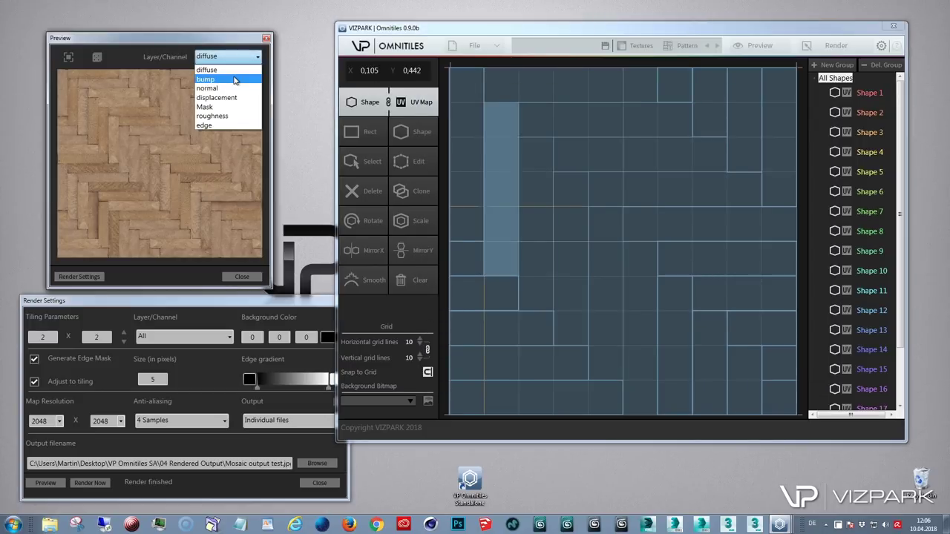
{"action": "left_click", "coordinate": [215, 78]}
{"action": "left_click", "coordinate": [227, 57]}
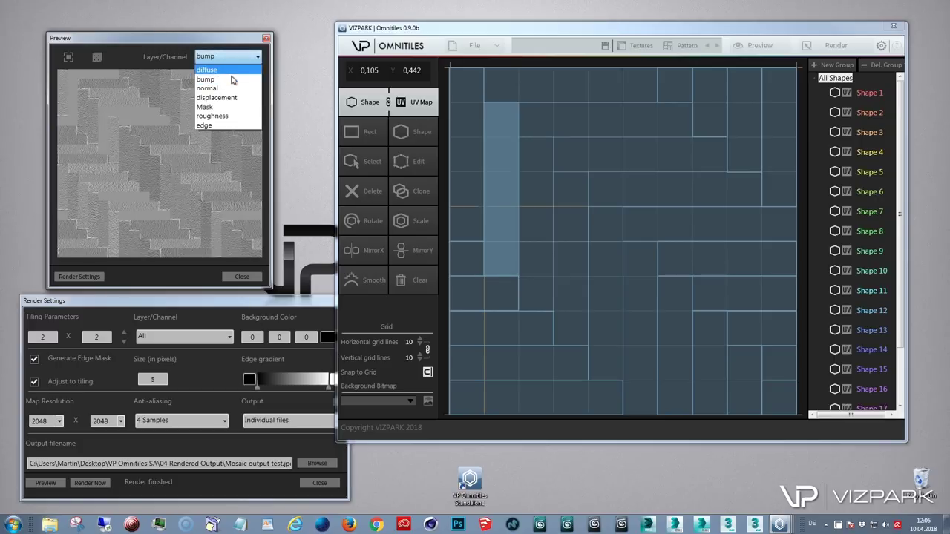
{"action": "left_click", "coordinate": [222, 69]}
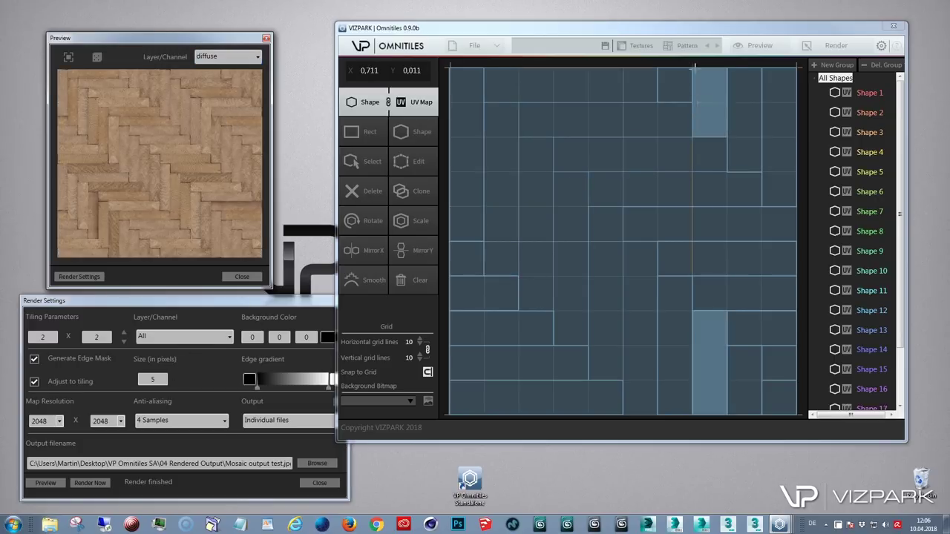
Remove VPwood_parquet_07_diffuse.png and VPwood_parquet_05_diffuse.png from the texture set
{"action": "left_click", "coordinate": [641, 46]}
{"action": "left_click", "coordinate": [537, 255]}
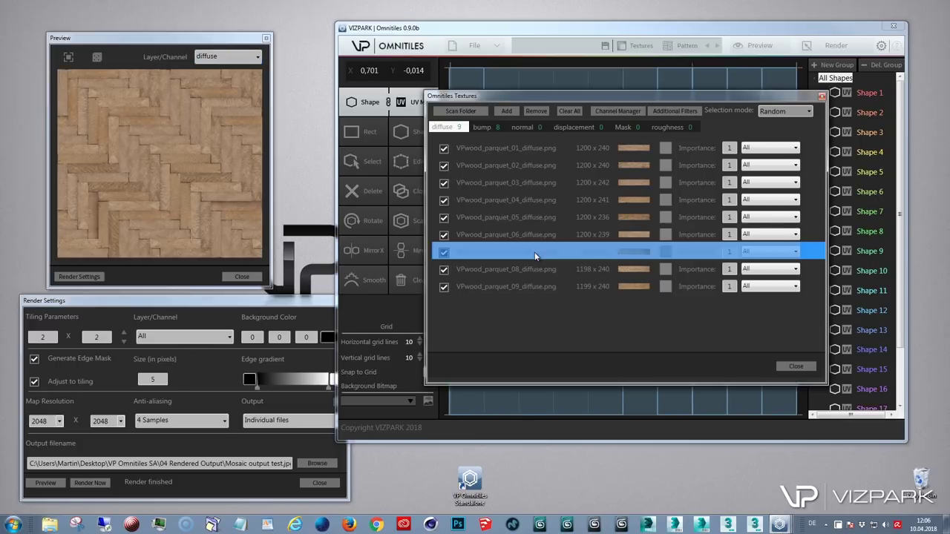
{"action": "left_click", "coordinate": [536, 111]}
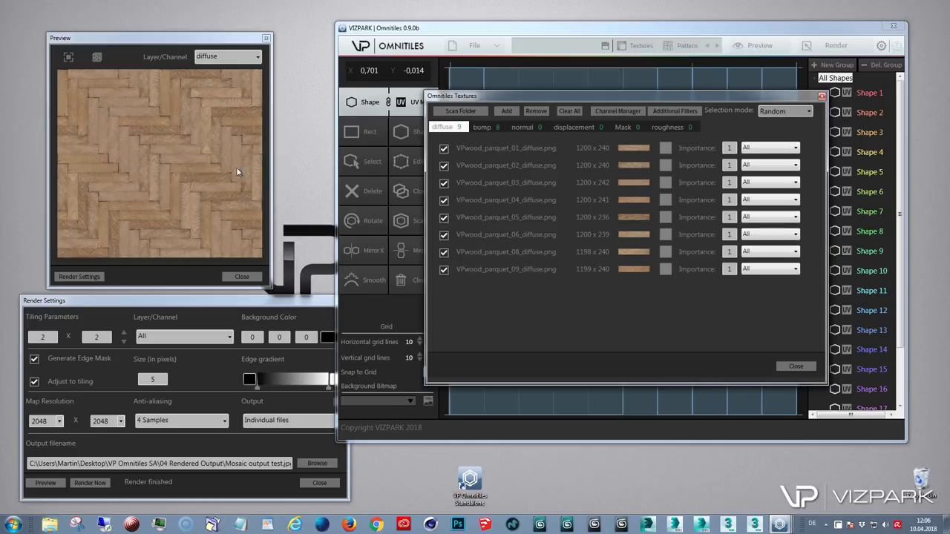
{"action": "left_click", "coordinate": [541, 217]}
{"action": "left_click", "coordinate": [536, 111]}
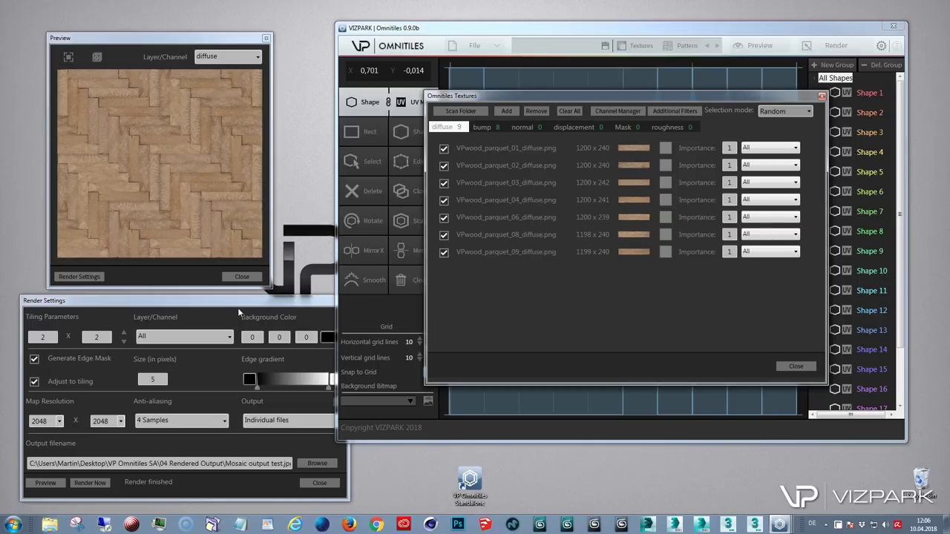
Raise the tiling to 4 x 4
{"action": "left_click", "coordinate": [795, 366]}
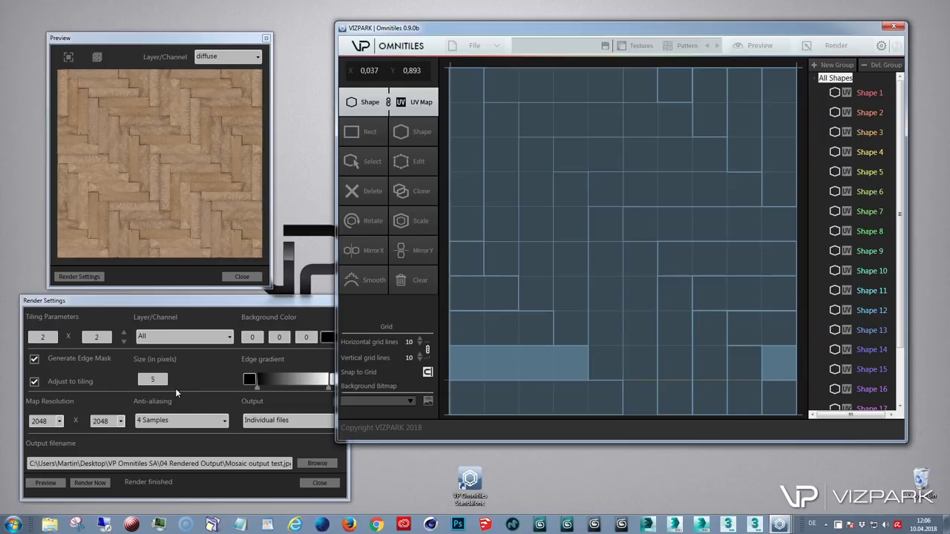
{"action": "left_click", "coordinate": [123, 335]}
{"action": "left_click", "coordinate": [123, 335]}
{"action": "left_click", "coordinate": [123, 335]}
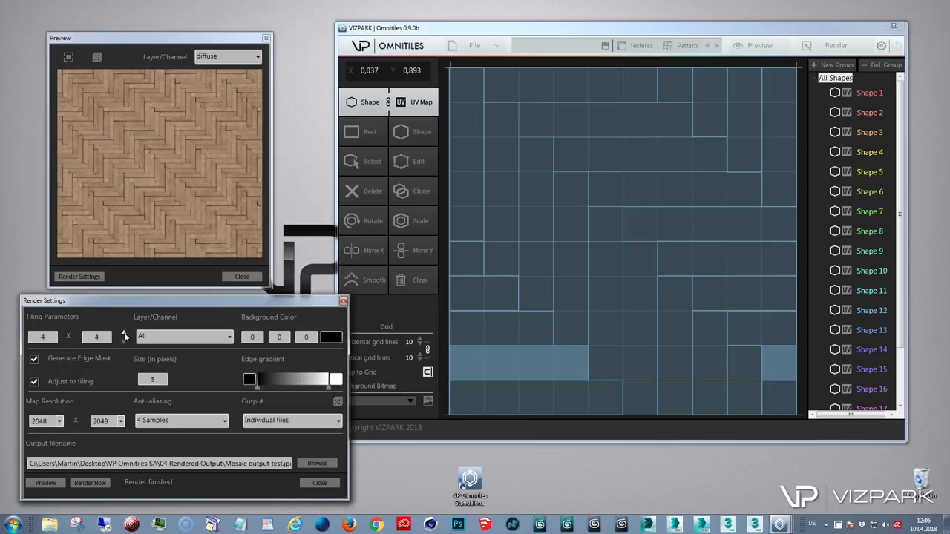
Name the output file wood parquet.jpg and render the texture maps
{"action": "left_click", "coordinate": [315, 464]}
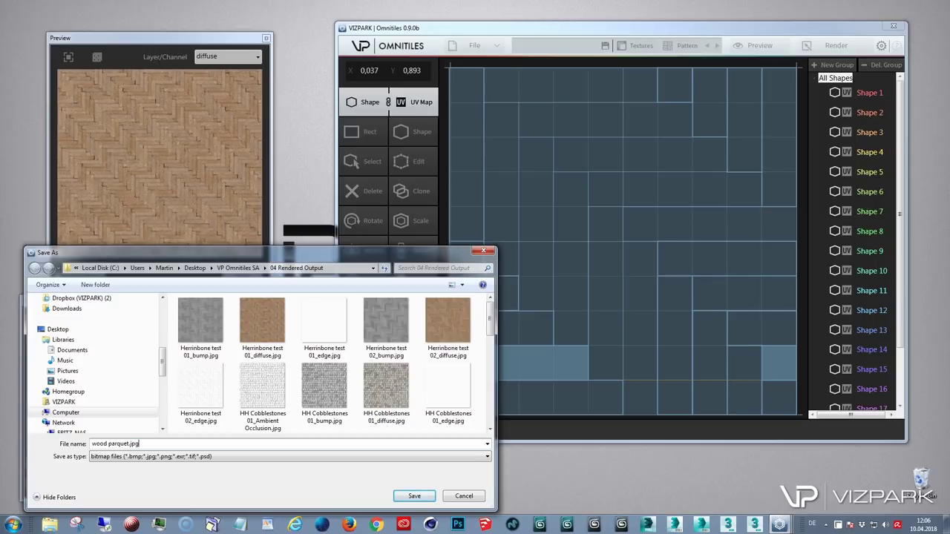
{"action": "left_click", "coordinate": [414, 496]}
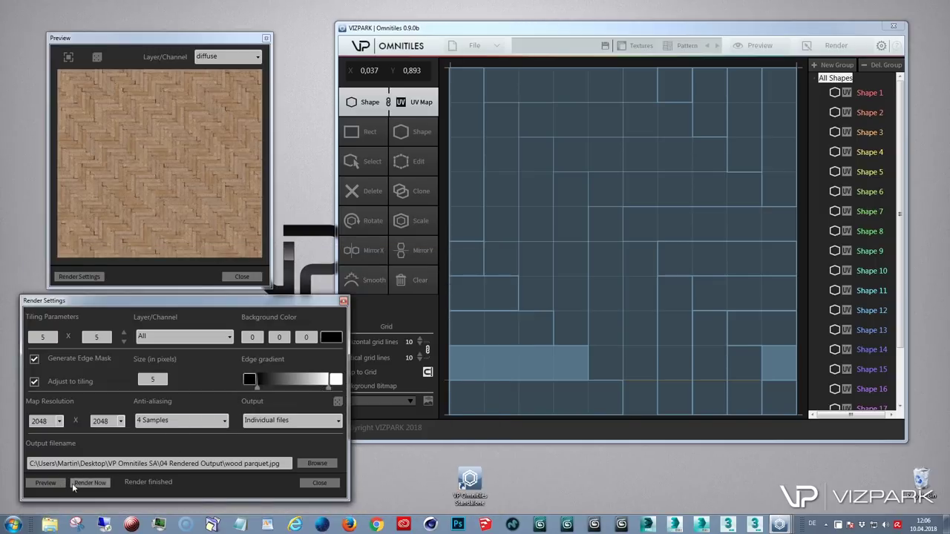
{"action": "left_click", "coordinate": [77, 482]}
View wood parquet_diffuse.jpg, page through the rendered maps to the bump map, and close the viewer
{"action": "left_click", "coordinate": [324, 463]}
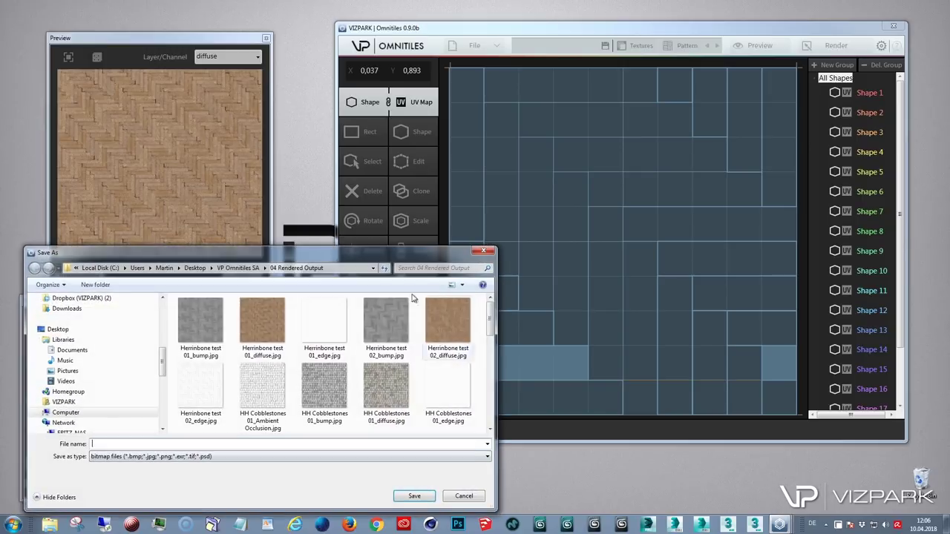
{"action": "left_click_drag", "start_coordinate": [489, 315], "coordinate": [489, 423]}
{"action": "left_click", "coordinate": [325, 386]}
{"action": "right_click", "coordinate": [325, 391]}
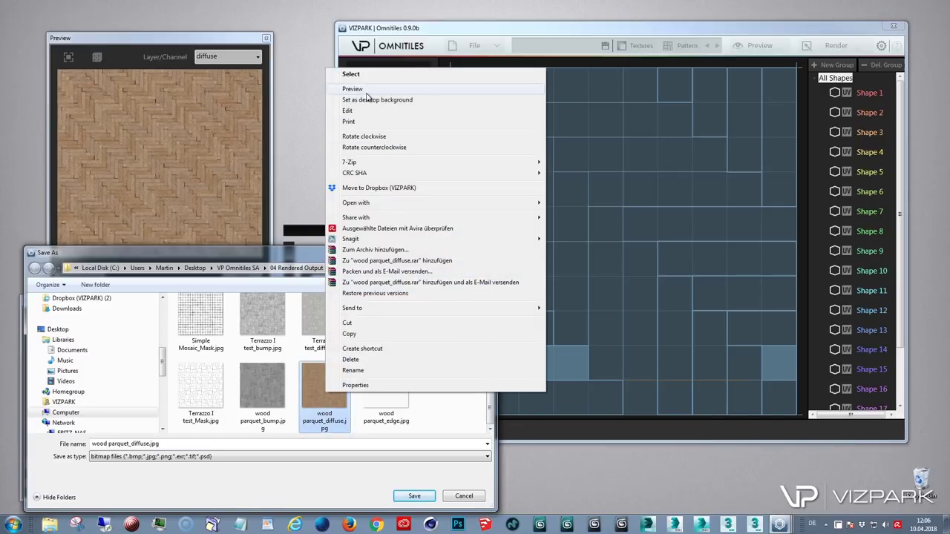
{"action": "left_click", "coordinate": [366, 91]}
{"action": "left_click", "coordinate": [501, 471]}
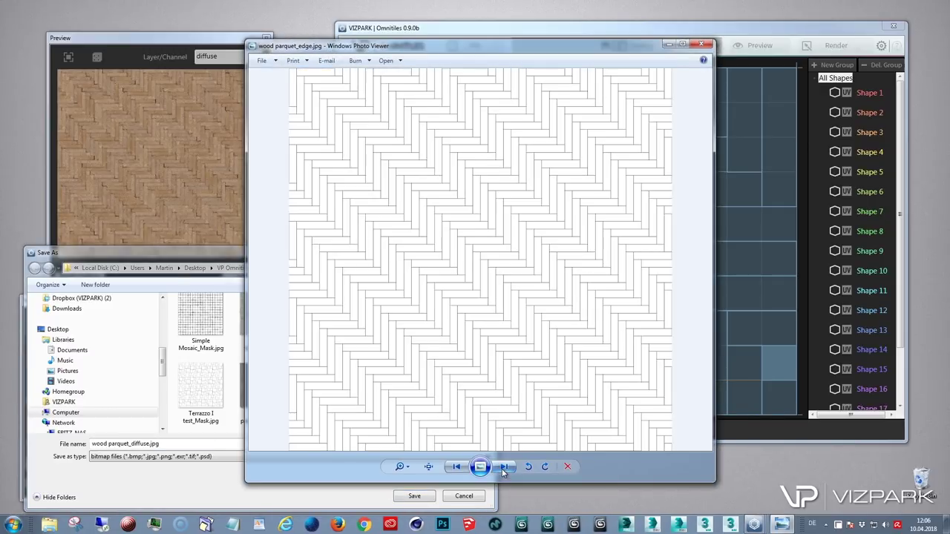
{"action": "left_click", "coordinate": [462, 470]}
{"action": "left_click", "coordinate": [464, 472]}
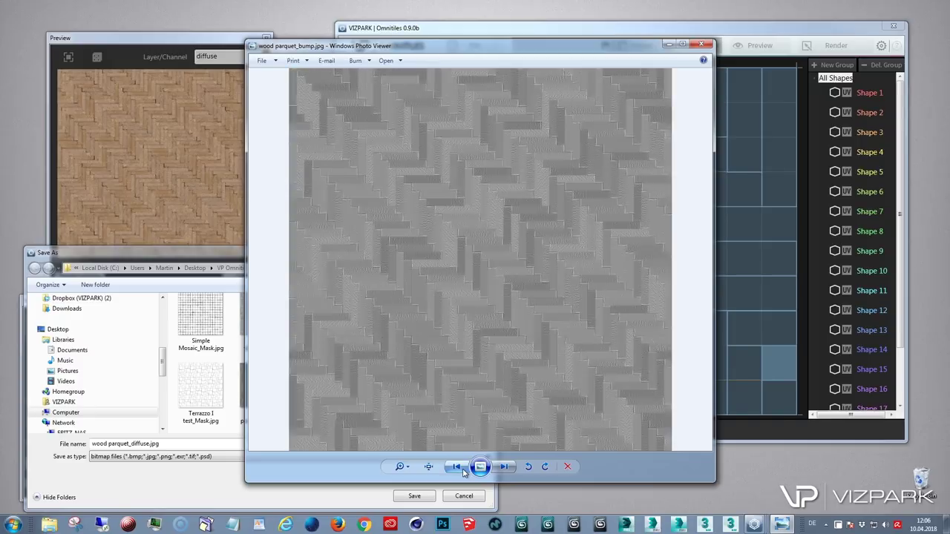
{"action": "left_click", "coordinate": [700, 46]}
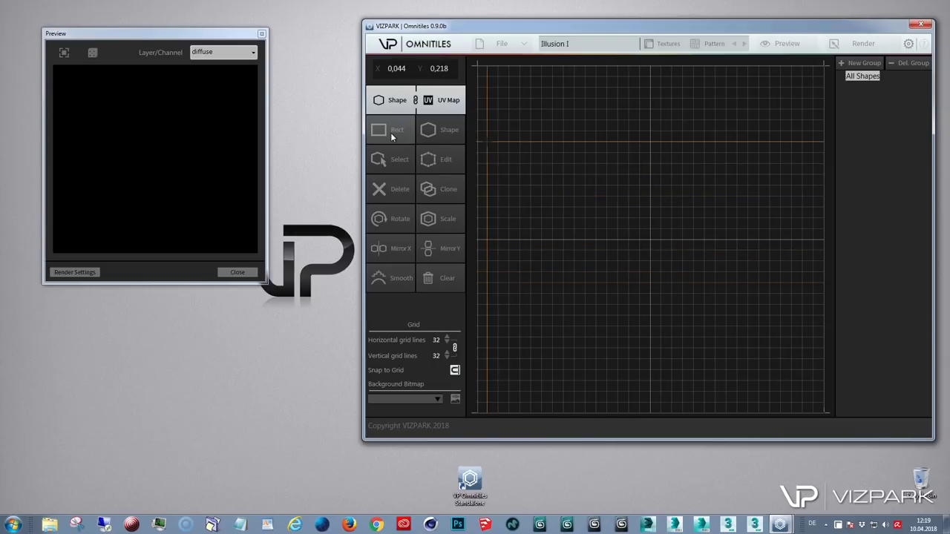
Draw an 11-point freeform tile outline, close it, and smooth it into curves
{"action": "left_click", "coordinate": [443, 129]}
{"action": "left_click", "coordinate": [651, 141]}
{"action": "left_click", "coordinate": [747, 174]}
{"action": "left_click", "coordinate": [769, 197]}
{"action": "left_click", "coordinate": [769, 250]}
{"action": "left_click", "coordinate": [693, 359]}
{"action": "left_click", "coordinate": [650, 380]}
{"action": "left_click", "coordinate": [553, 316]}
{"action": "left_click", "coordinate": [584, 261]}
{"action": "left_click", "coordinate": [595, 186]}
{"action": "left_click", "coordinate": [575, 141]}
{"action": "left_click", "coordinate": [596, 121]}
{"action": "left_click", "coordinate": [651, 141]}
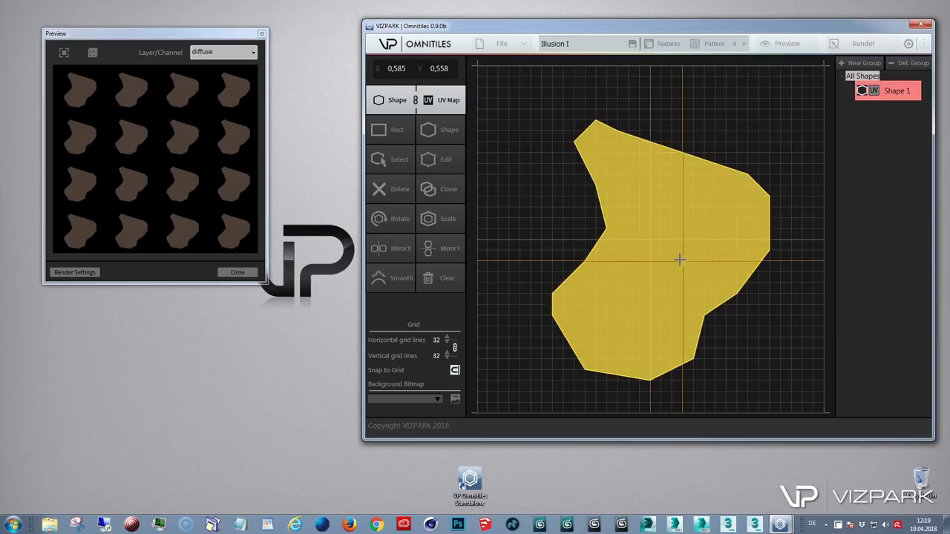
{"action": "left_click", "coordinate": [382, 277]}
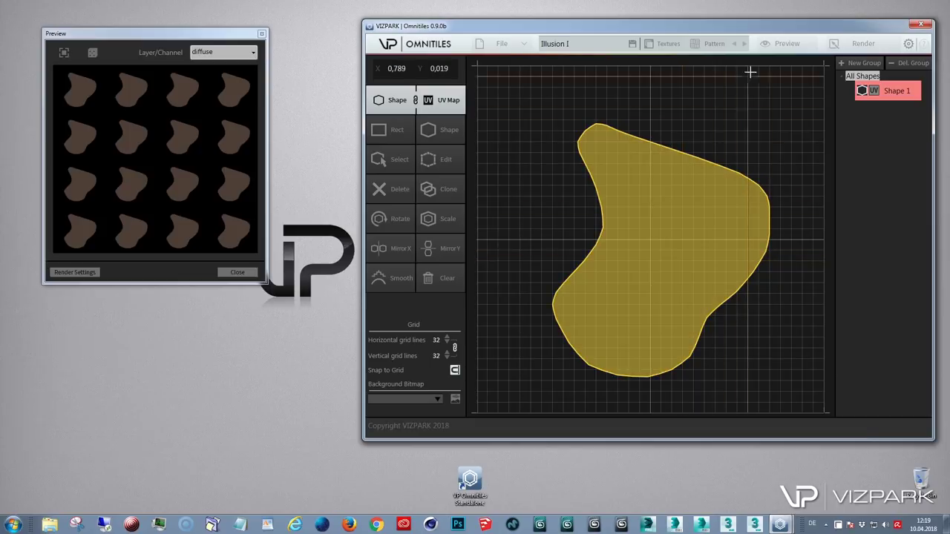
In render settings, preview the edge channel and set the edge mask size to 50 pixels
{"action": "left_click", "coordinate": [857, 45]}
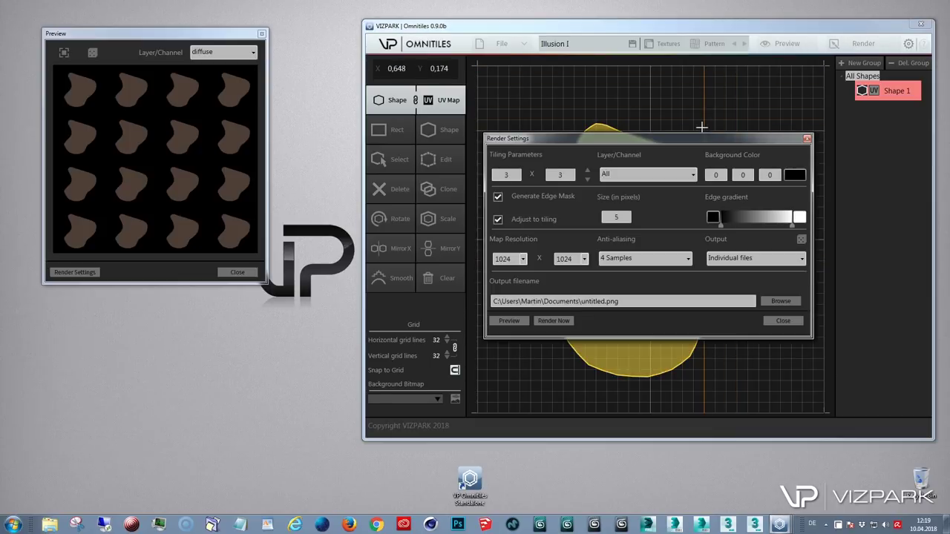
{"action": "left_click_drag", "start_coordinate": [716, 133], "coordinate": [254, 298]}
{"action": "left_click", "coordinate": [222, 52]}
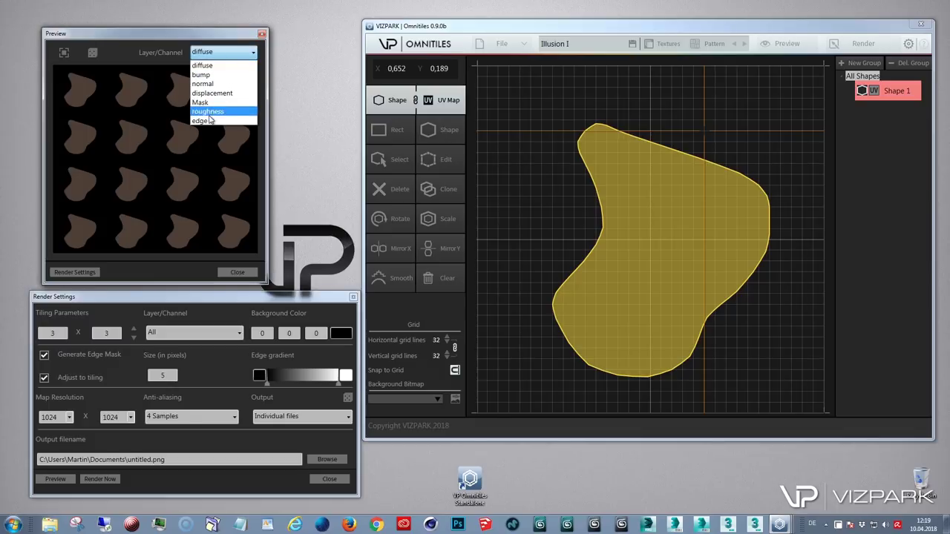
{"action": "left_click", "coordinate": [207, 117]}
{"action": "double_click", "coordinate": [164, 374]}
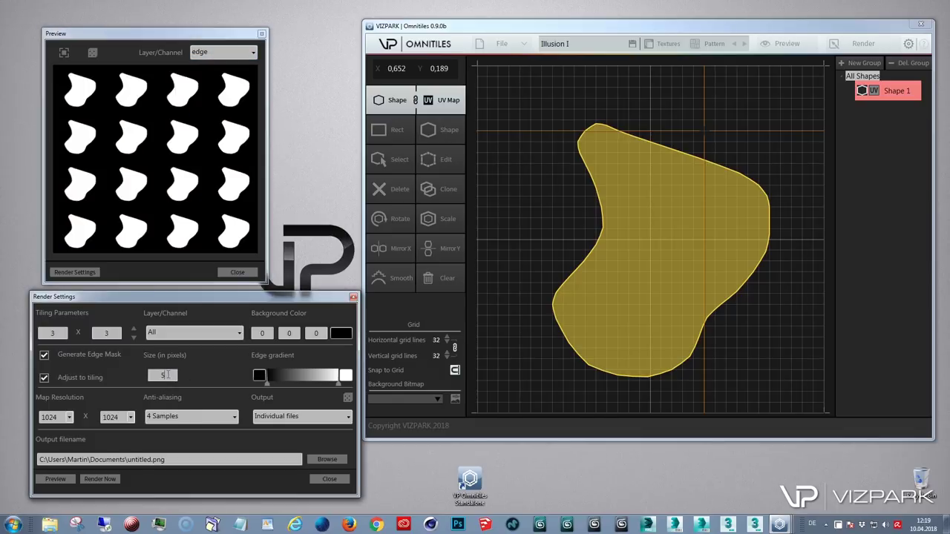
{"action": "type", "text": "50"}
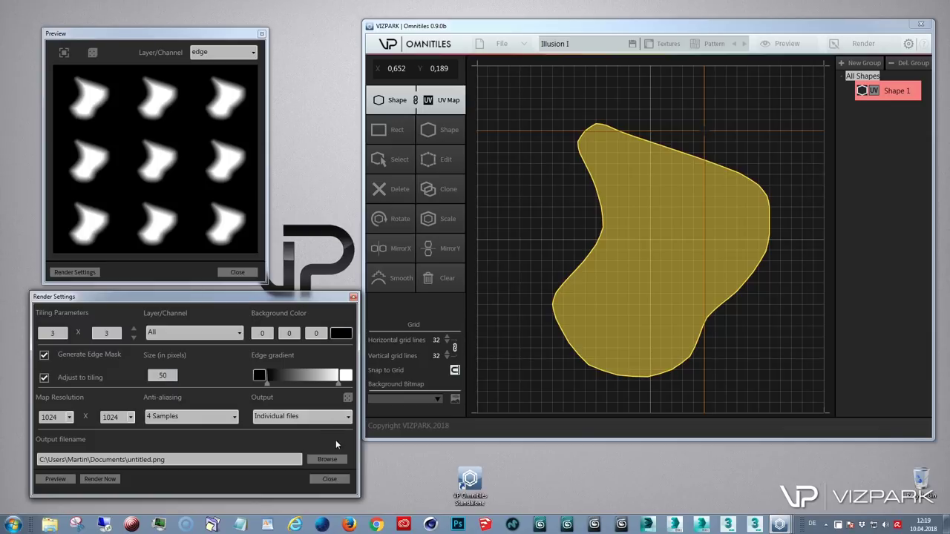
{"action": "left_click", "coordinate": [772, 37]}
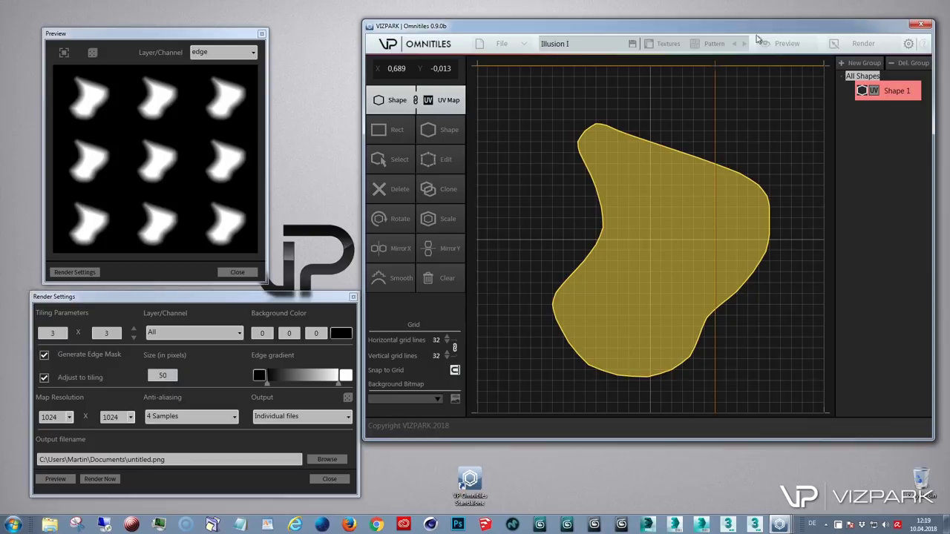
{"action": "left_click", "coordinate": [520, 49]}
Clear to a new pattern, load the 4 x Square tiles with gaps preset, and set edge size 10 px
{"action": "left_click", "coordinate": [537, 54]}
{"action": "left_click", "coordinate": [466, 293]}
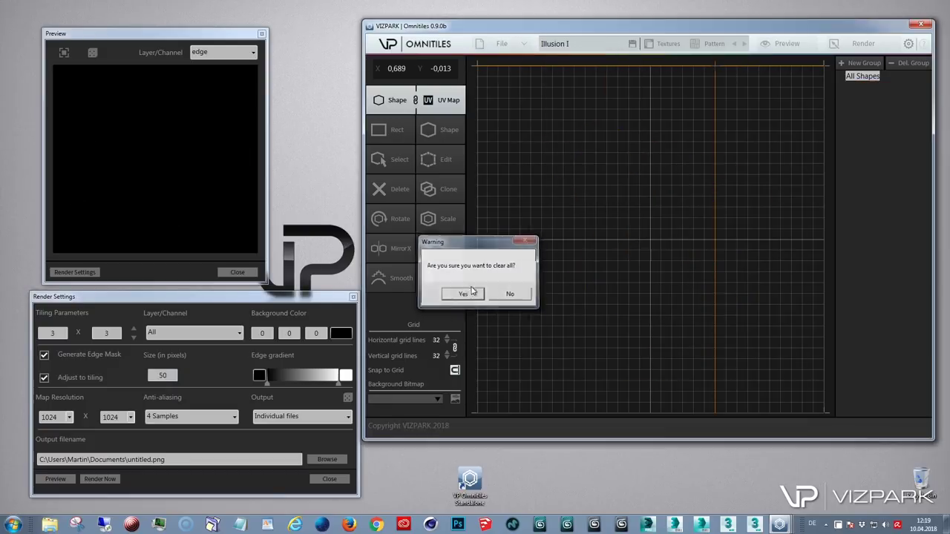
{"action": "left_click", "coordinate": [717, 44]}
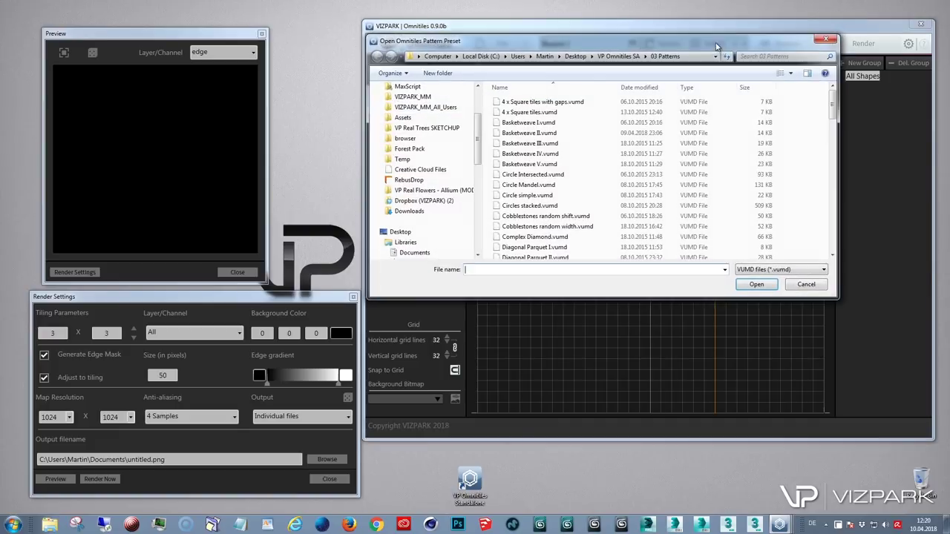
{"action": "left_click", "coordinate": [552, 104]}
{"action": "left_click", "coordinate": [757, 284]}
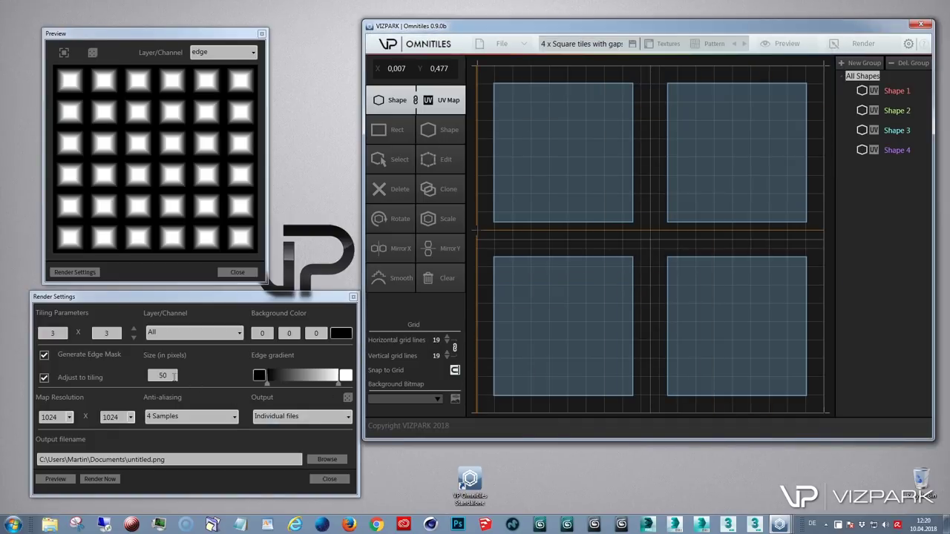
{"action": "left_click_drag", "start_coordinate": [173, 376], "coordinate": [150, 376]}
{"action": "type", "text": "10"}
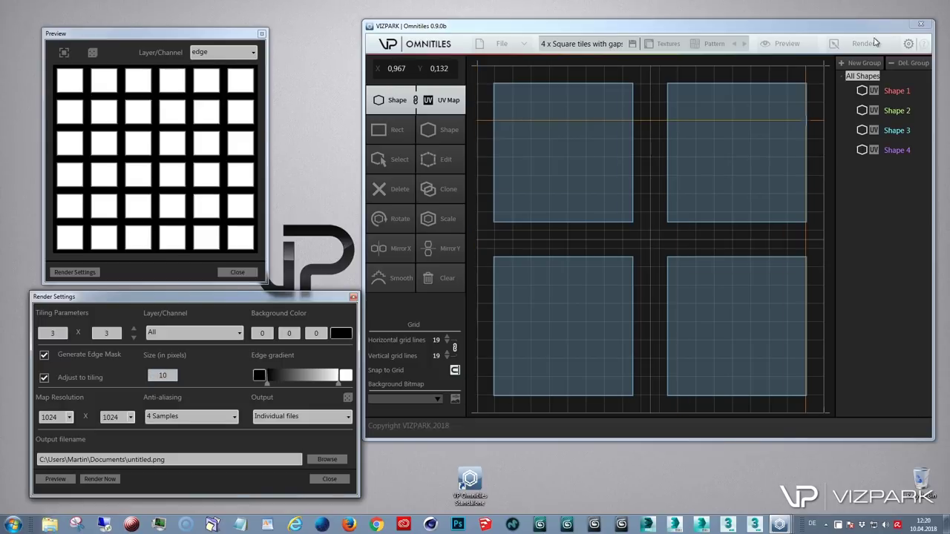
Cycle forward through the pattern presets to Circle Mandel, then back to Basketweave II
{"action": "left_click", "coordinate": [744, 44]}
{"action": "left_click", "coordinate": [743, 44]}
{"action": "left_click", "coordinate": [744, 45]}
{"action": "left_click", "coordinate": [744, 45]}
{"action": "left_click", "coordinate": [743, 45]}
{"action": "left_click", "coordinate": [743, 45]}
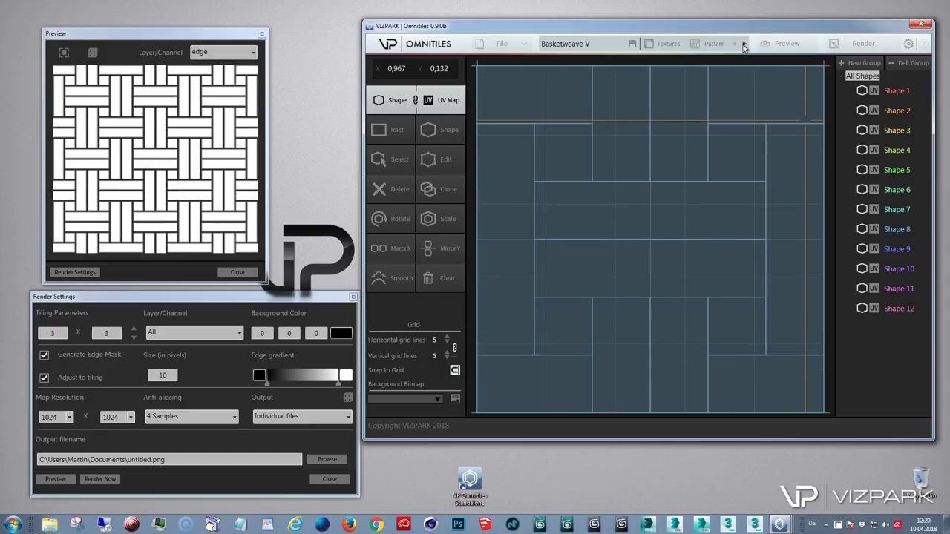
{"action": "left_click", "coordinate": [744, 44]}
{"action": "left_click", "coordinate": [743, 45]}
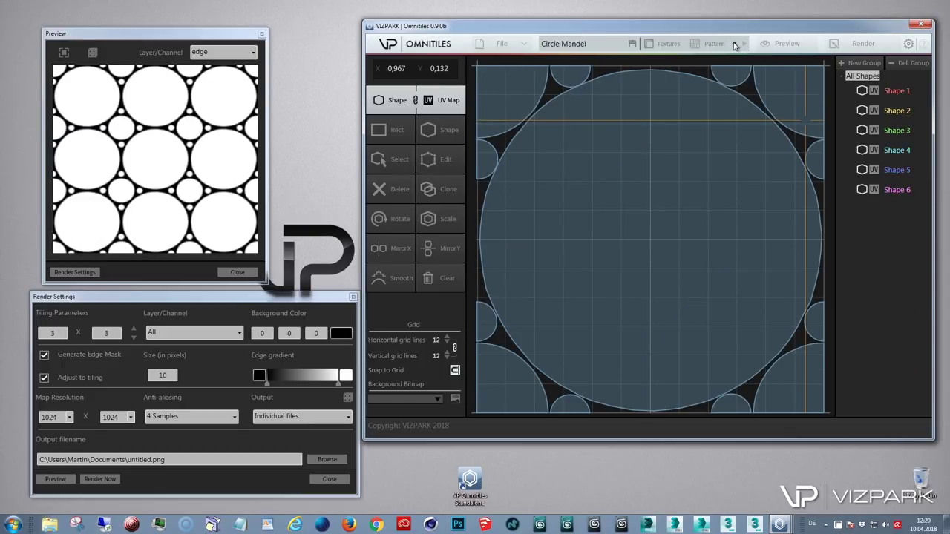
{"action": "left_click", "coordinate": [734, 45]}
{"action": "left_click", "coordinate": [735, 44]}
{"action": "left_click", "coordinate": [734, 45]}
{"action": "left_click", "coordinate": [734, 44]}
{"action": "left_click", "coordinate": [734, 45]}
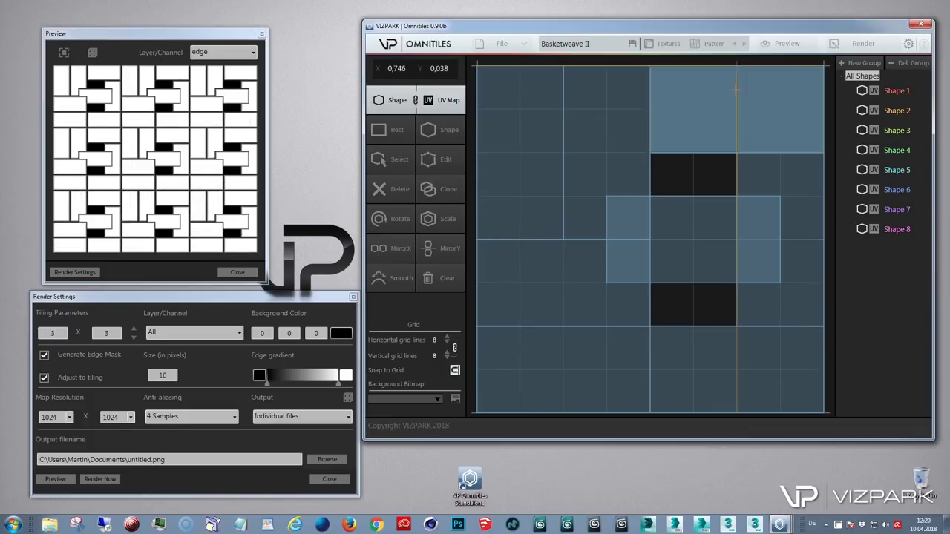
Rotate Shape 4 upright and save the edited pattern
{"action": "left_click", "coordinate": [691, 216]}
{"action": "left_click", "coordinate": [399, 218]}
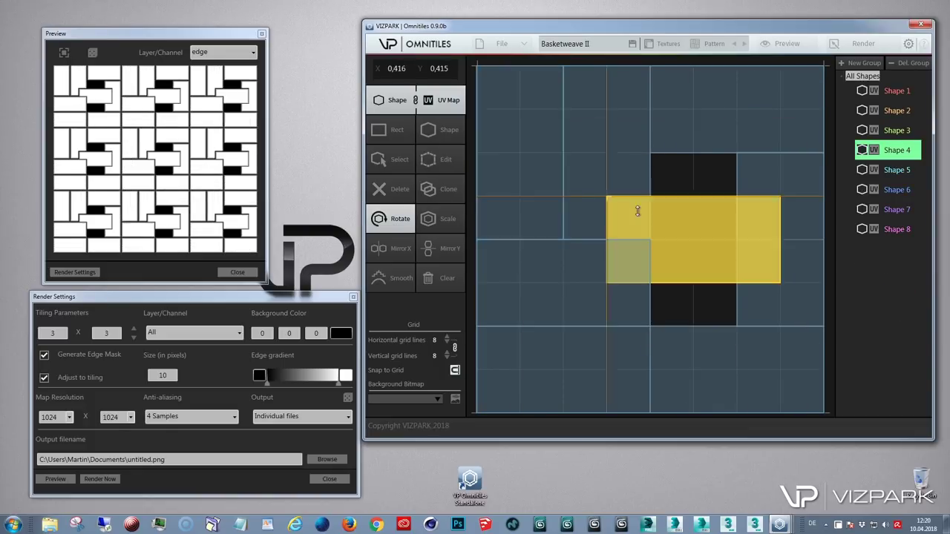
{"action": "left_click", "coordinate": [691, 217]}
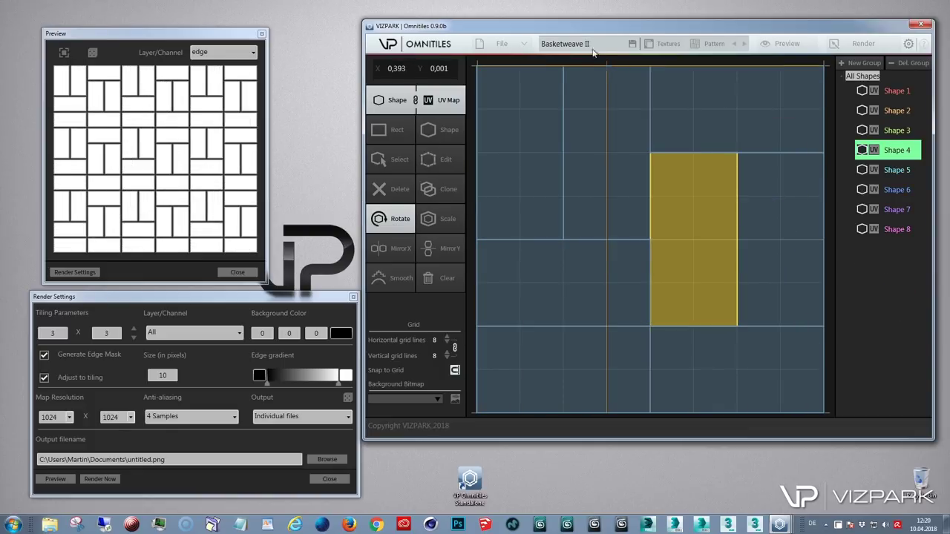
{"action": "left_click", "coordinate": [502, 44]}
{"action": "left_click", "coordinate": [553, 126]}
Step through the presets past Basketweave III and Circle Mandel, ending on Basketweave V
{"action": "left_click", "coordinate": [745, 44]}
{"action": "left_click", "coordinate": [743, 44]}
{"action": "left_click", "coordinate": [743, 46]}
{"action": "left_click", "coordinate": [743, 45]}
{"action": "left_click", "coordinate": [743, 45]}
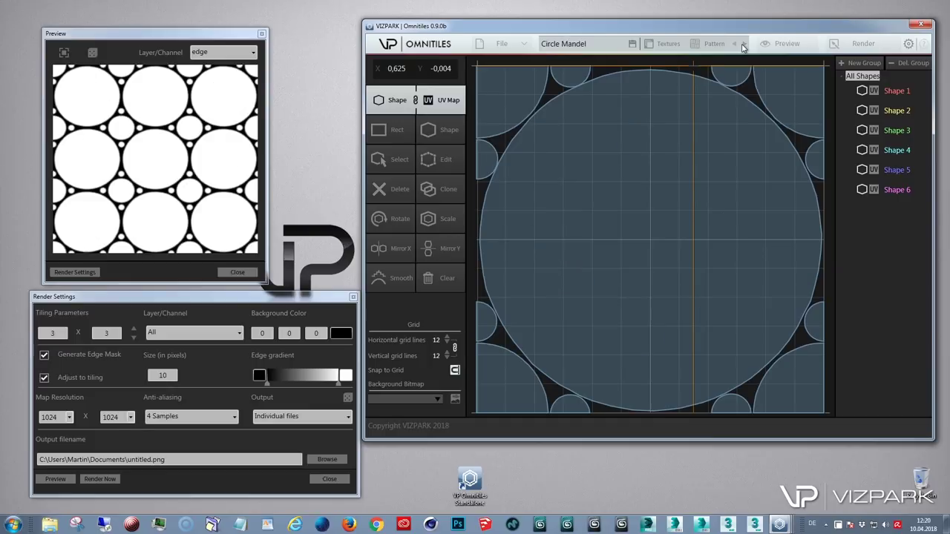
{"action": "left_click", "coordinate": [742, 45]}
{"action": "left_click", "coordinate": [736, 45]}
{"action": "left_click", "coordinate": [737, 45]}
{"action": "left_click", "coordinate": [736, 45]}
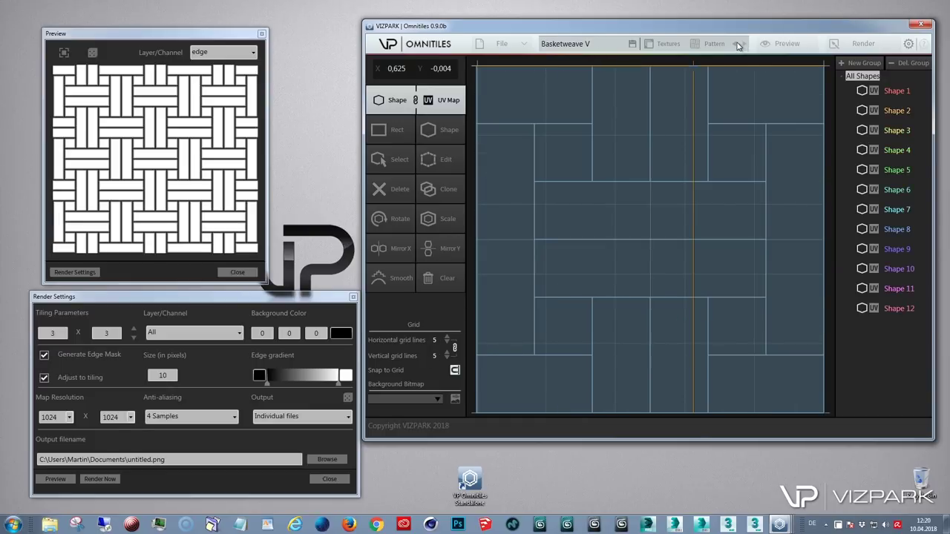
Scan the 02 Textures > Berlin folder to load the 12 Berlin brick textures
{"action": "left_click", "coordinate": [666, 43]}
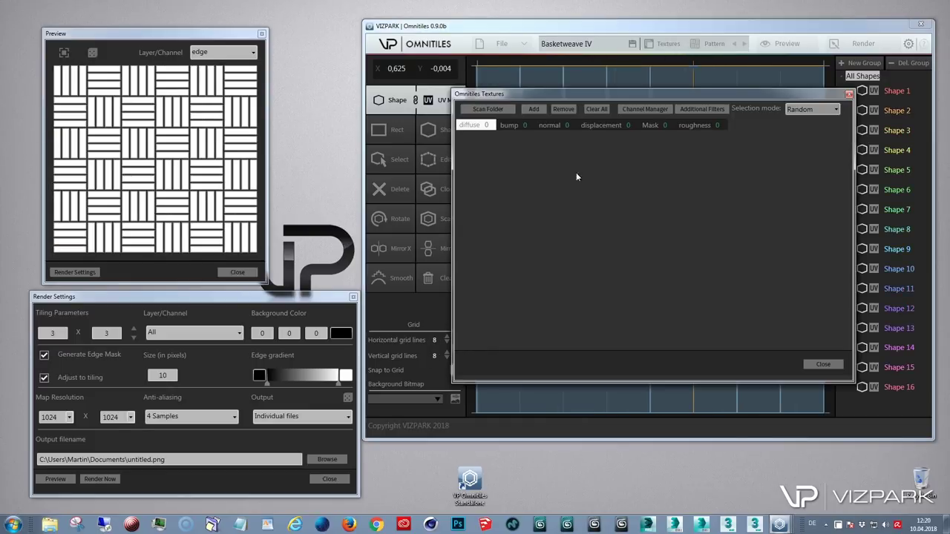
{"action": "left_click", "coordinate": [482, 125]}
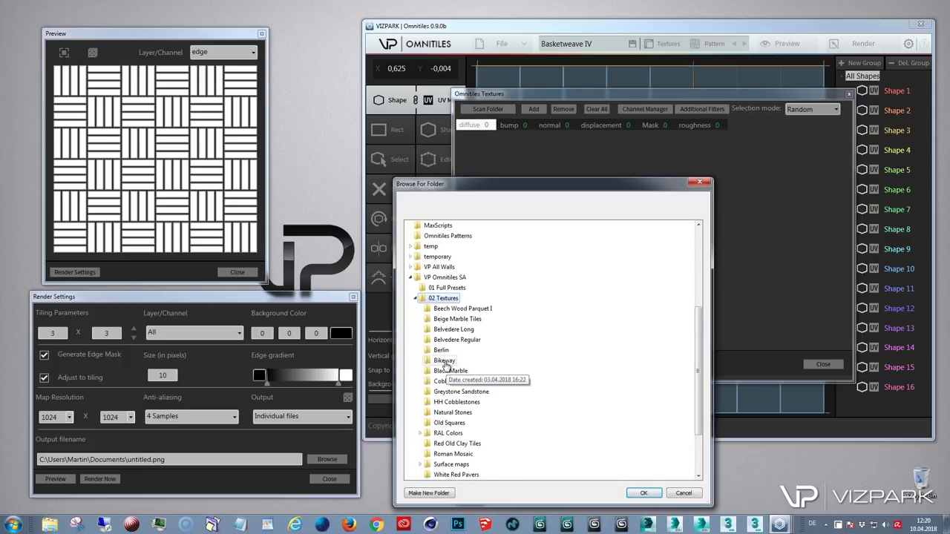
{"action": "left_click", "coordinate": [442, 351]}
{"action": "left_click", "coordinate": [642, 492]}
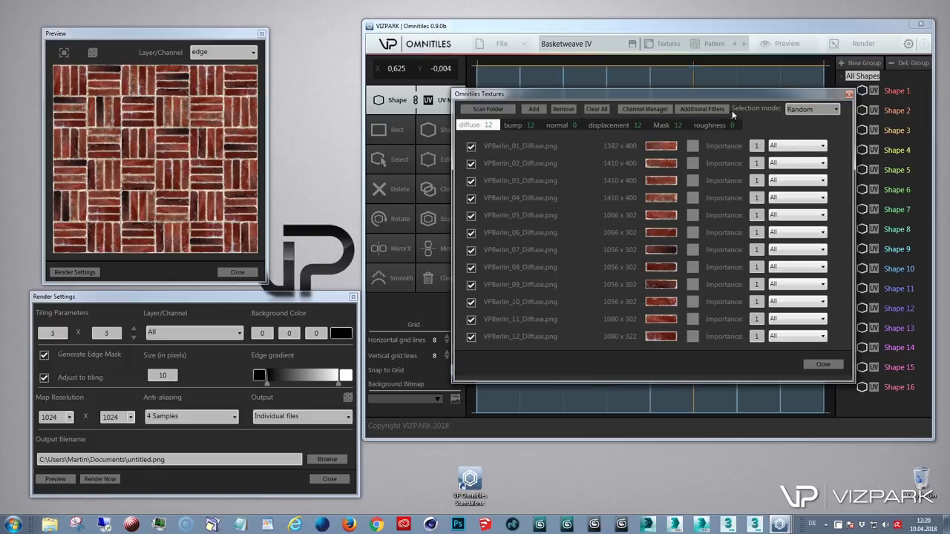
Close the texture list and advance past Circle simple and Circles stacked to a random Cobblestones preset
{"action": "left_click", "coordinate": [823, 365]}
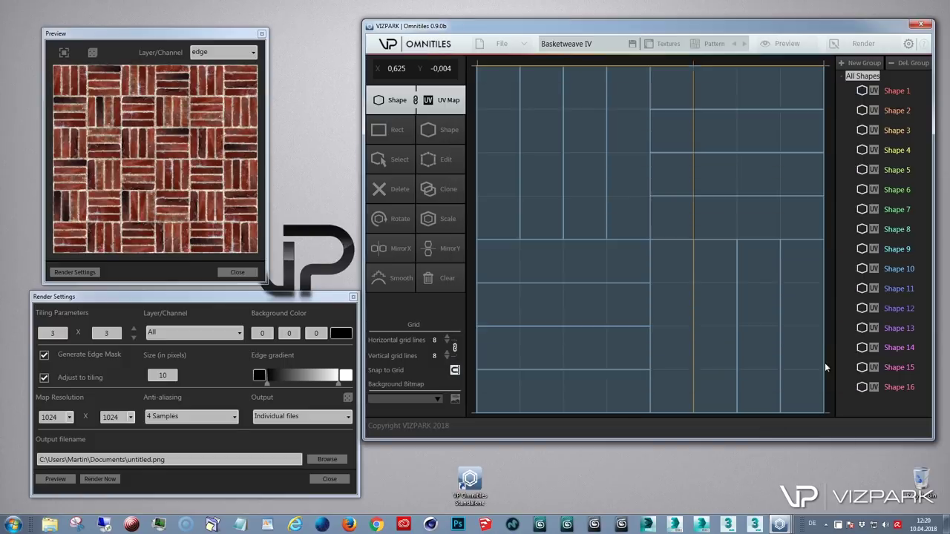
{"action": "left_click", "coordinate": [745, 44]}
{"action": "left_click", "coordinate": [745, 44]}
{"action": "left_click", "coordinate": [745, 44]}
{"action": "left_click", "coordinate": [745, 44]}
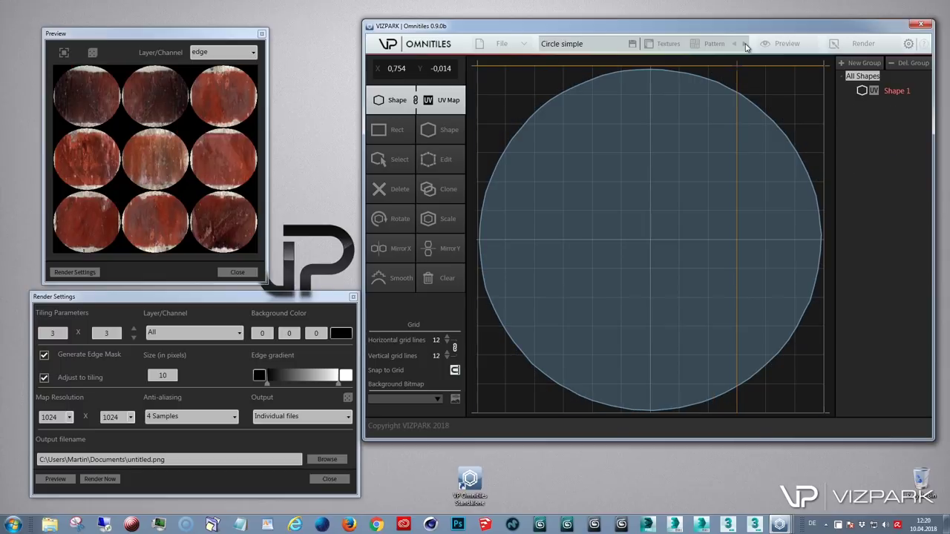
{"action": "left_click", "coordinate": [745, 43]}
{"action": "left_click", "coordinate": [745, 44]}
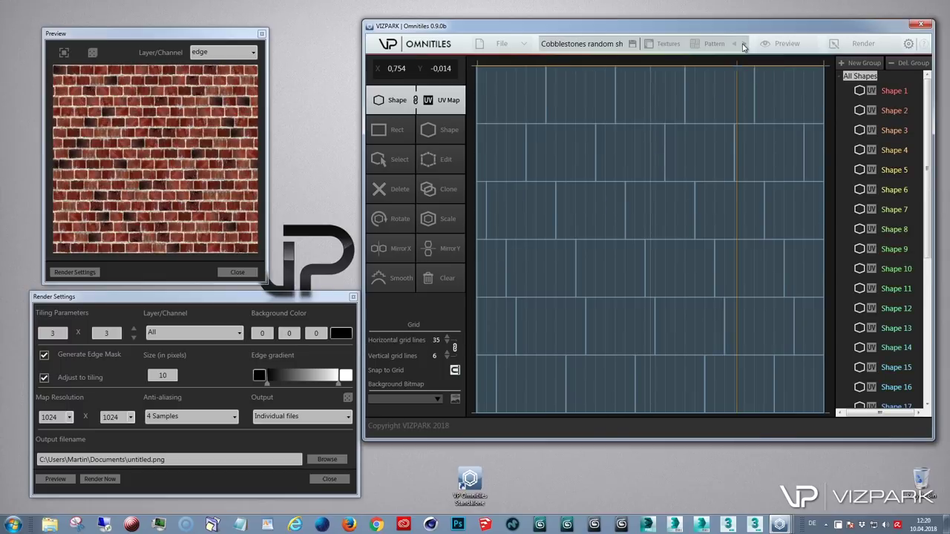
{"action": "left_click", "coordinate": [745, 44]}
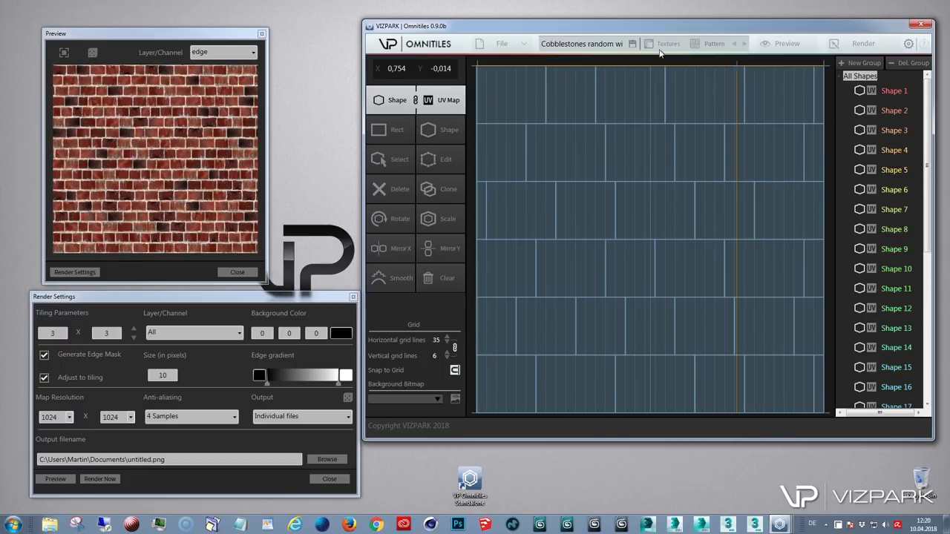
Scan a second brick folder from 02 Textures, appending to existing bitmaps for 24 textures
{"action": "left_click", "coordinate": [665, 44]}
{"action": "left_click", "coordinate": [488, 109]}
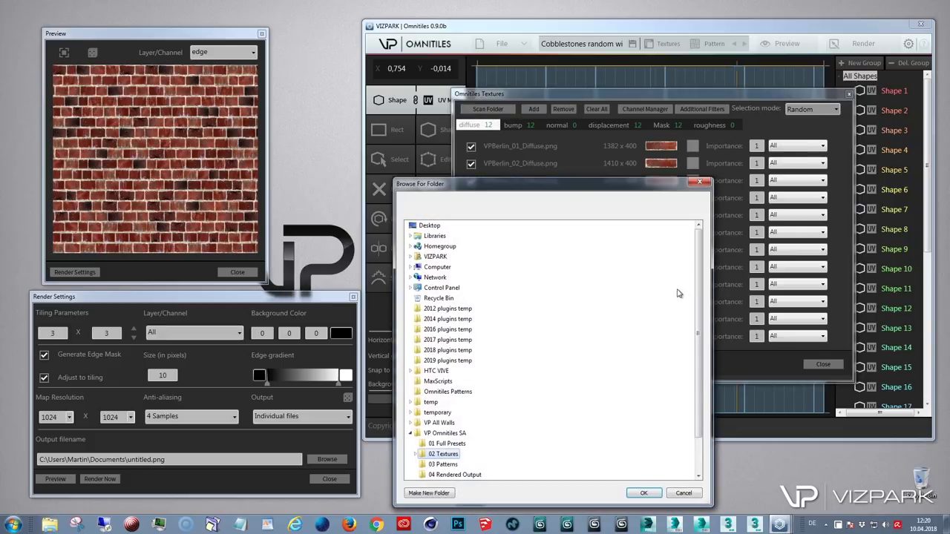
{"action": "scroll", "coordinate": [519, 371], "scroll_direction": "down", "scroll_amount": 2}
{"action": "double_click", "coordinate": [443, 439]}
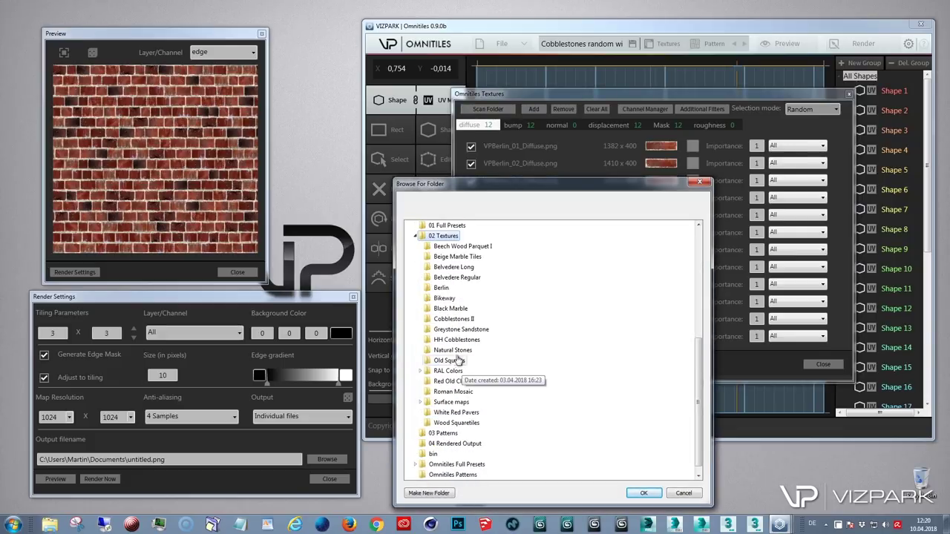
{"action": "left_click", "coordinate": [442, 276]}
{"action": "left_click", "coordinate": [643, 492]}
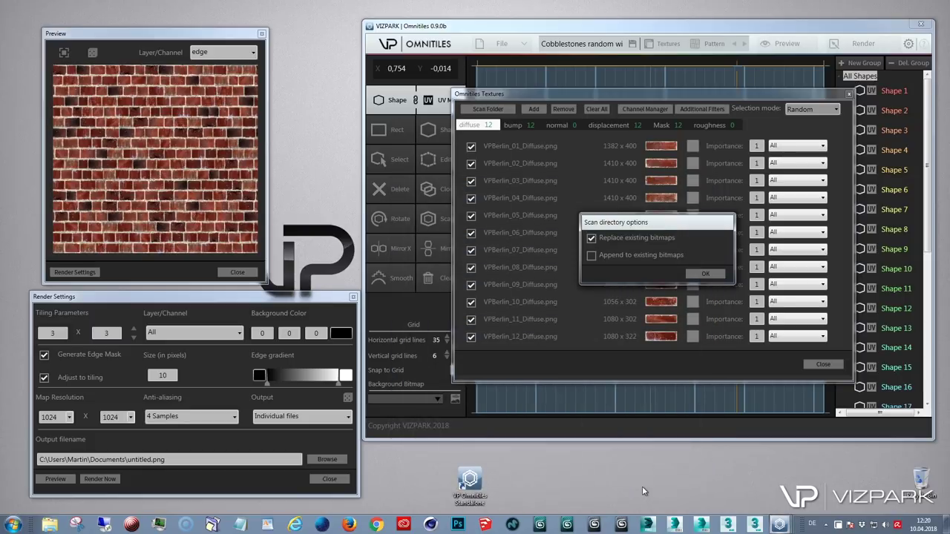
{"action": "left_click", "coordinate": [615, 256]}
{"action": "left_click", "coordinate": [701, 273]}
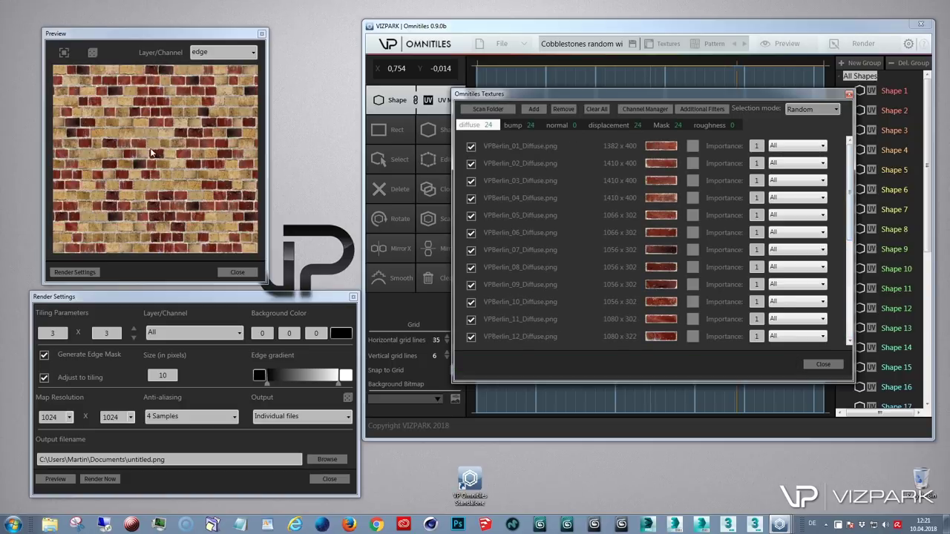
{"action": "left_click", "coordinate": [825, 363]}
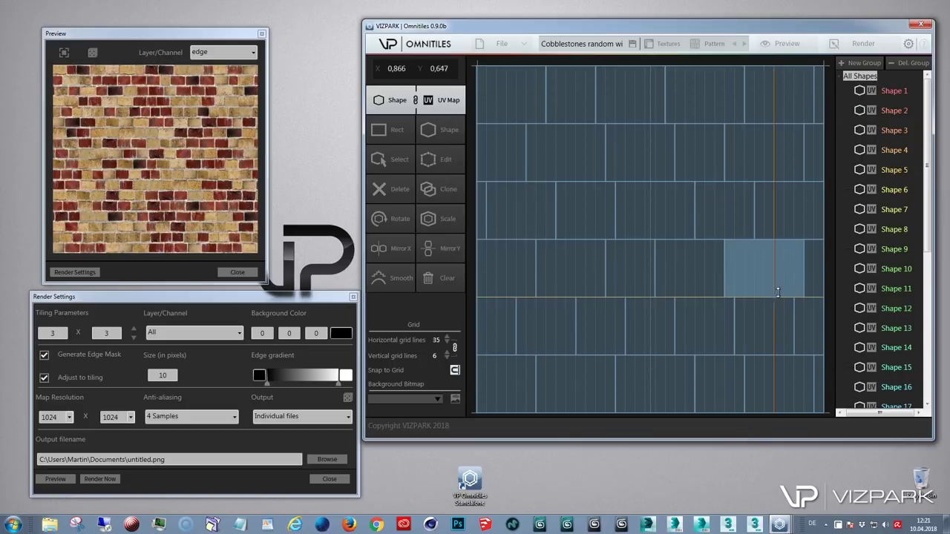
Open the 2-Colored Cross Bond, Wood Parquet I, HH Cobblestones, then Mosaic Floor presets in turn
{"action": "left_click", "coordinate": [518, 46]}
{"action": "left_click", "coordinate": [549, 70]}
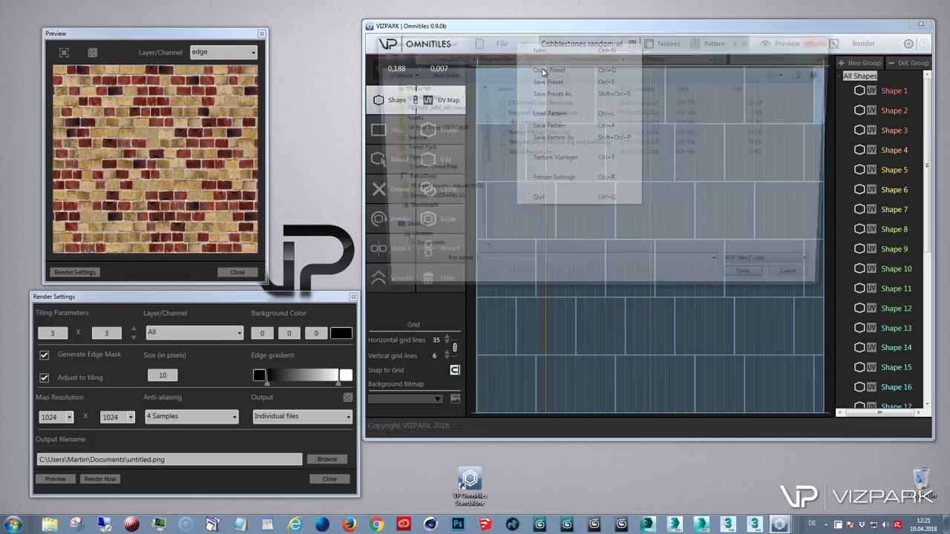
{"action": "double_click", "coordinate": [540, 101]}
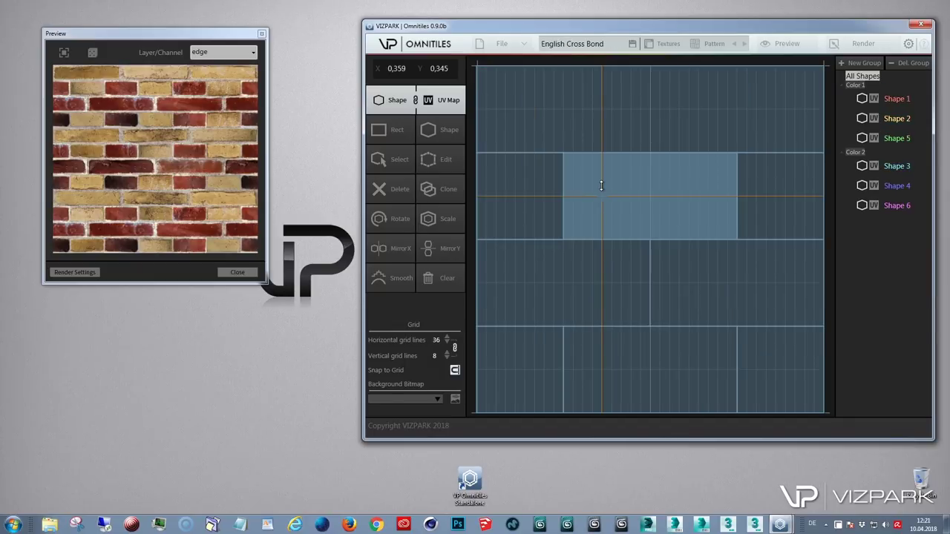
{"action": "left_click", "coordinate": [509, 49]}
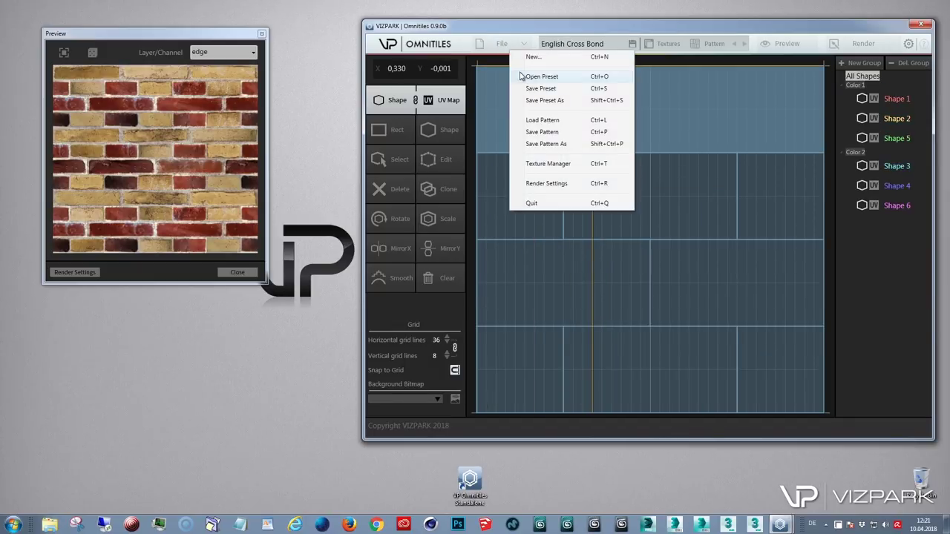
{"action": "left_click", "coordinate": [534, 78]}
{"action": "double_click", "coordinate": [546, 111]}
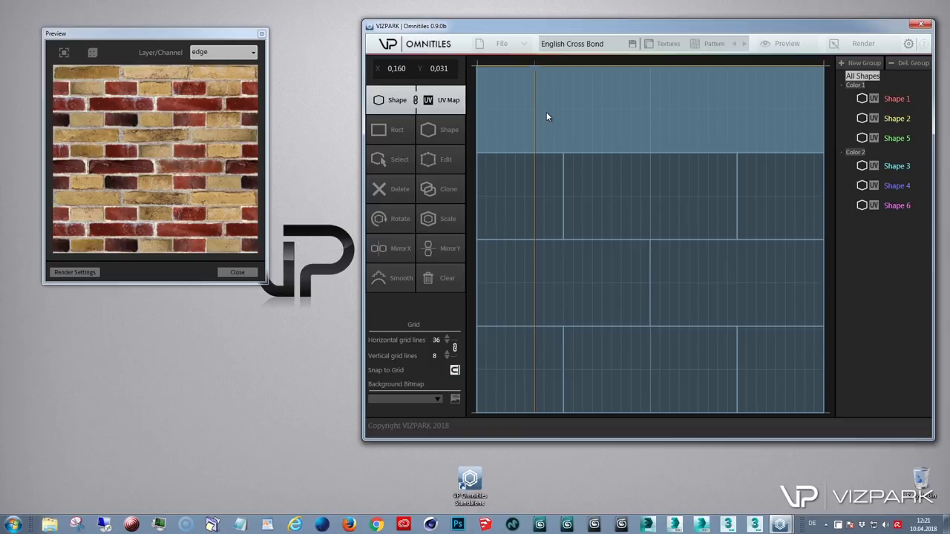
{"action": "left_click", "coordinate": [502, 43]}
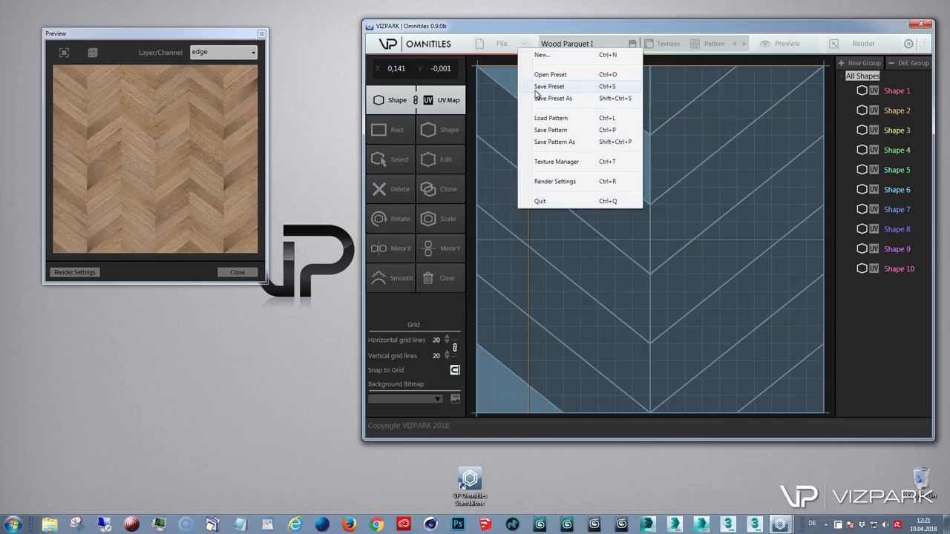
{"action": "left_click", "coordinate": [549, 75]}
{"action": "double_click", "coordinate": [534, 122]}
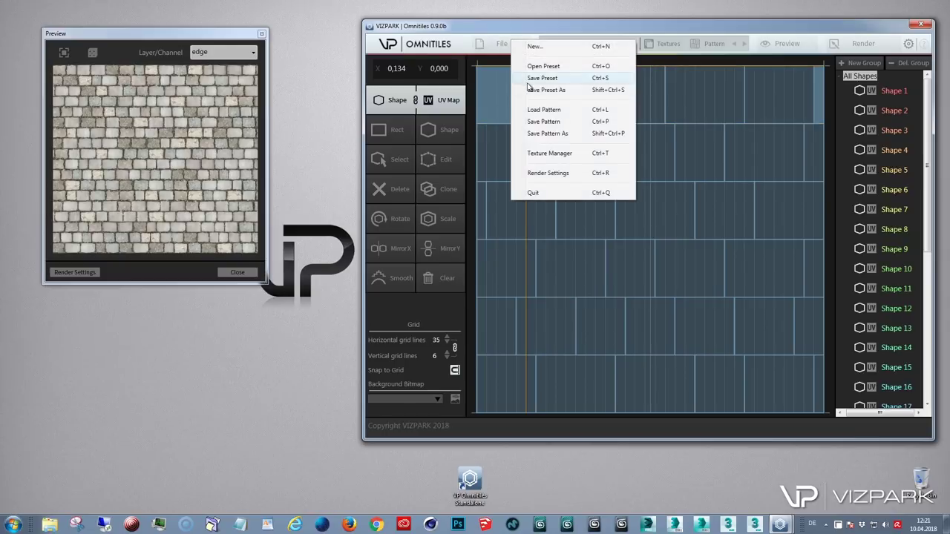
{"action": "left_click", "coordinate": [535, 66]}
{"action": "double_click", "coordinate": [533, 135]}
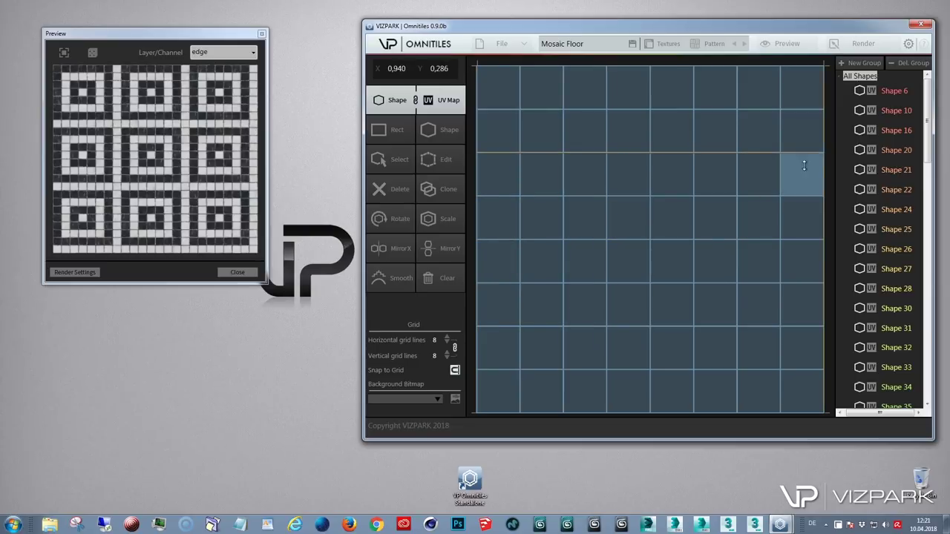
Select Shape 1 in the shape list and drag its tile to column 7, row 3
{"action": "left_click_drag", "start_coordinate": [928, 122], "coordinate": [907, 262]}
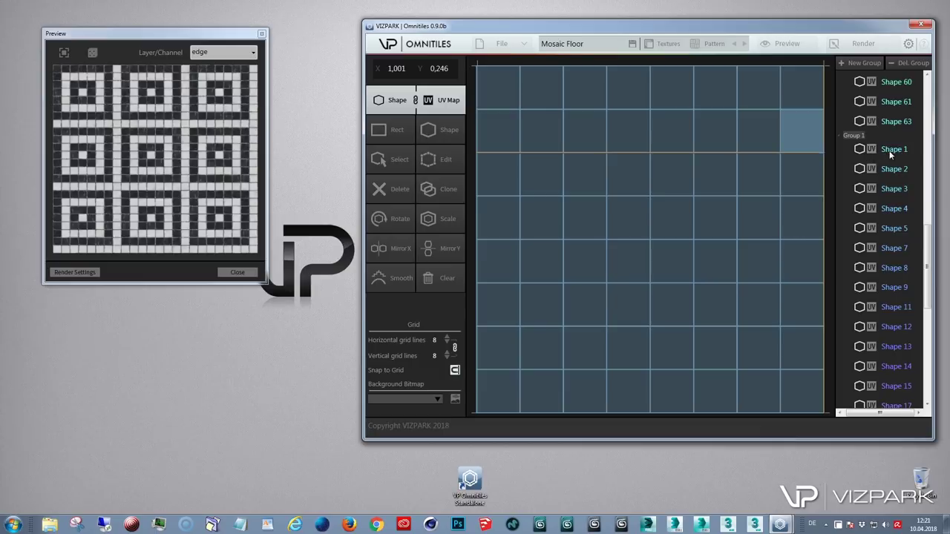
{"action": "left_click", "coordinate": [892, 150]}
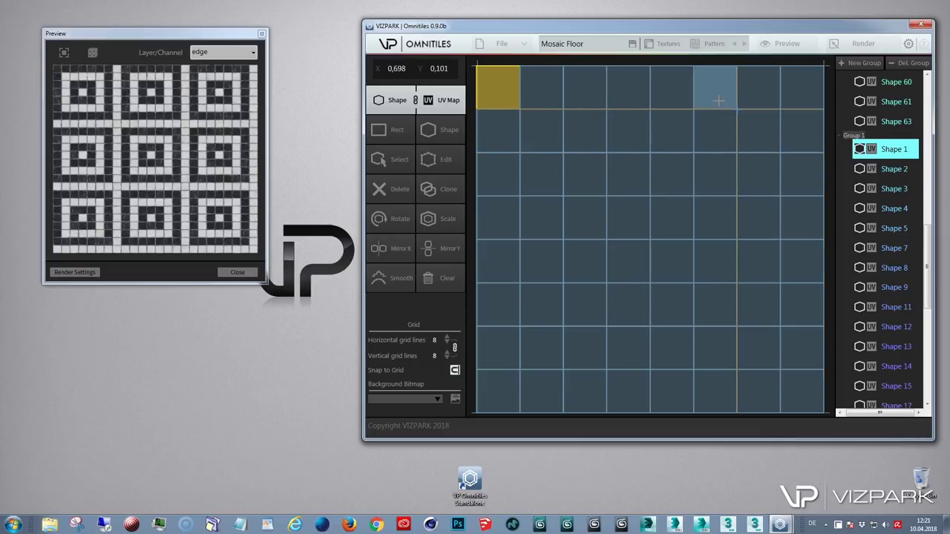
{"action": "left_click_drag", "start_coordinate": [718, 100], "coordinate": [748, 174]}
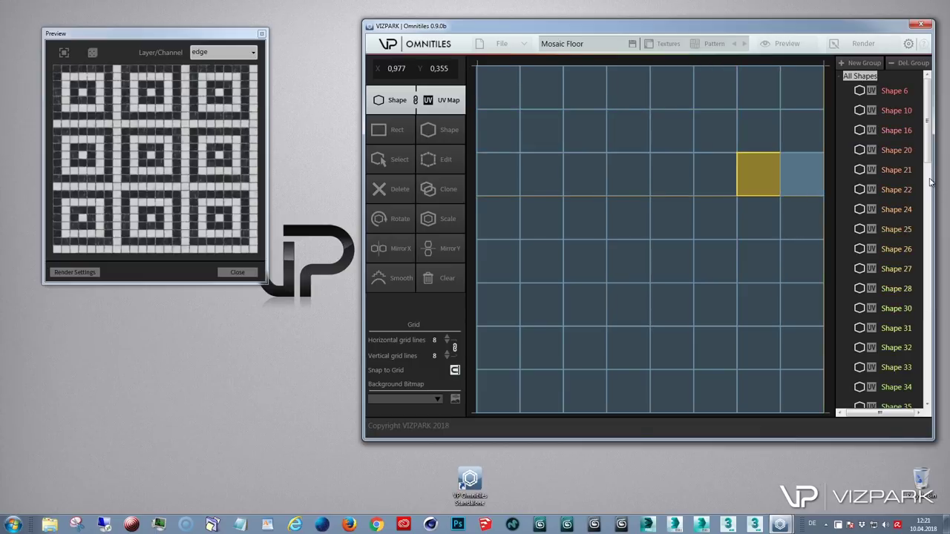
{"action": "scroll", "coordinate": [929, 180], "scroll_direction": "down", "scroll_amount": 5}
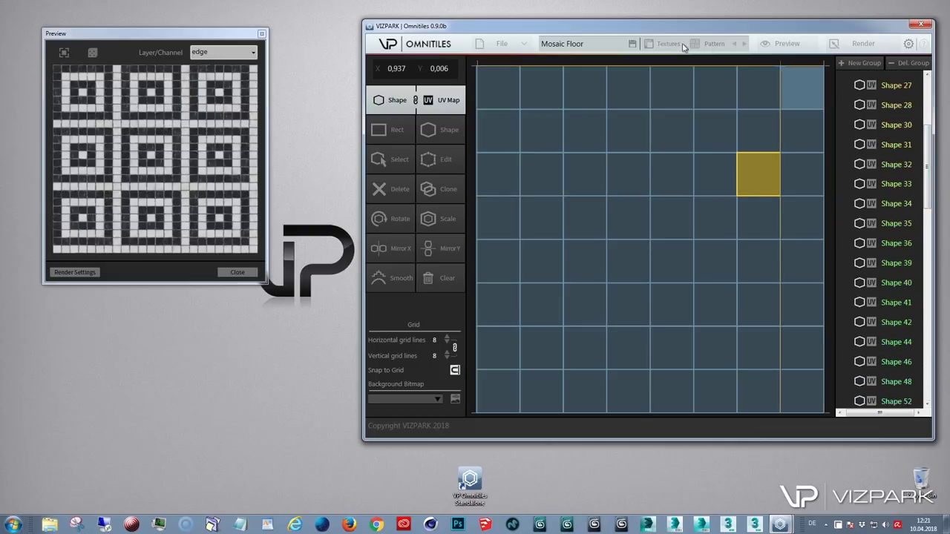
{"action": "left_click", "coordinate": [667, 44]}
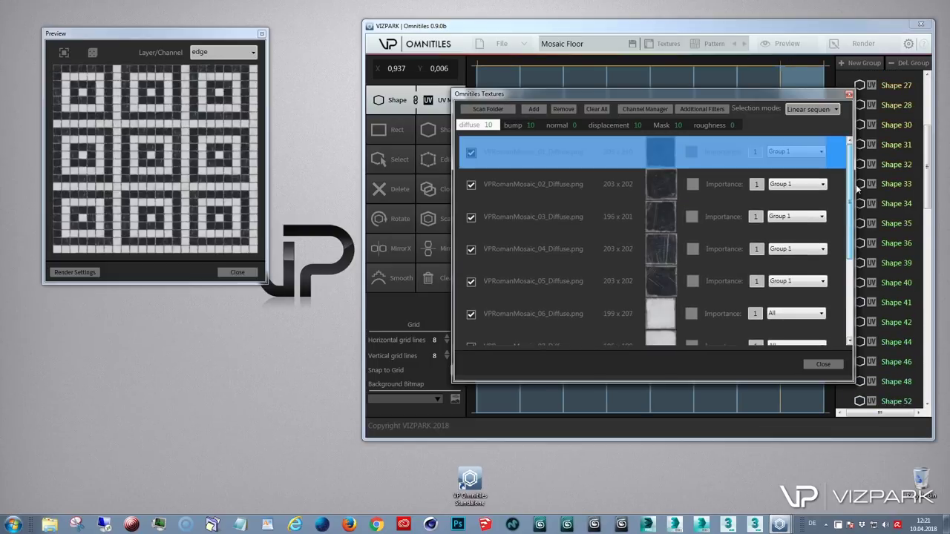
{"action": "left_click", "coordinate": [786, 152]}
{"action": "left_click", "coordinate": [852, 173]}
{"action": "left_click", "coordinate": [574, 311]}
{"action": "scroll", "coordinate": [709, 280], "scroll_direction": "down", "scroll_amount": 3}
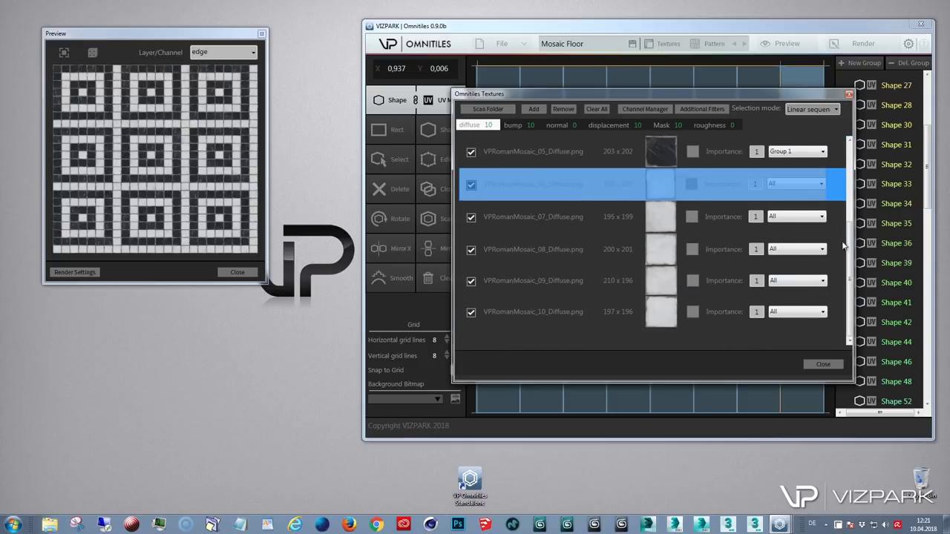
{"action": "left_click", "coordinate": [823, 363]}
Refresh the preview and set render tiling to 10 x 10 at 1024 × 1024 resolution
{"action": "left_click", "coordinate": [781, 45]}
{"action": "left_click", "coordinate": [872, 43]}
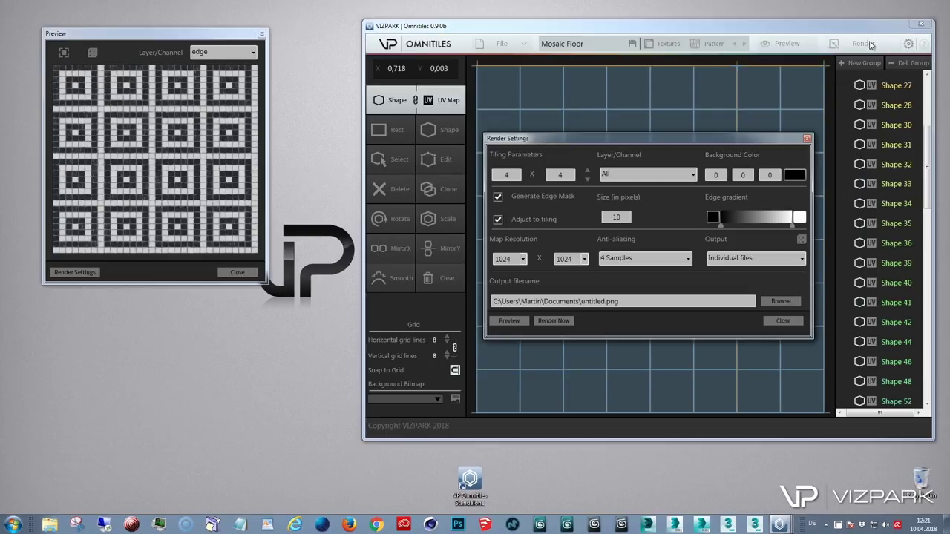
{"action": "left_click", "coordinate": [587, 173]}
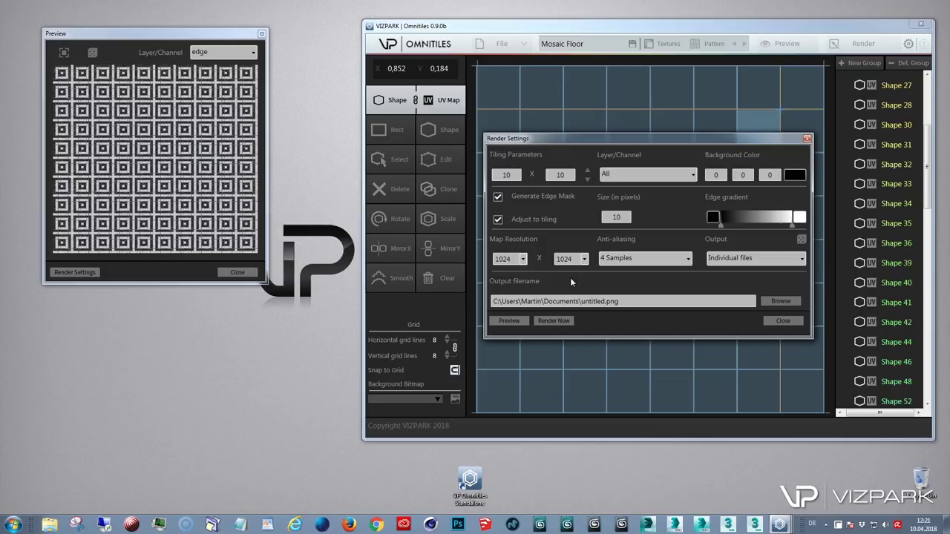
{"action": "left_click", "coordinate": [584, 258]}
{"action": "left_click", "coordinate": [584, 241]}
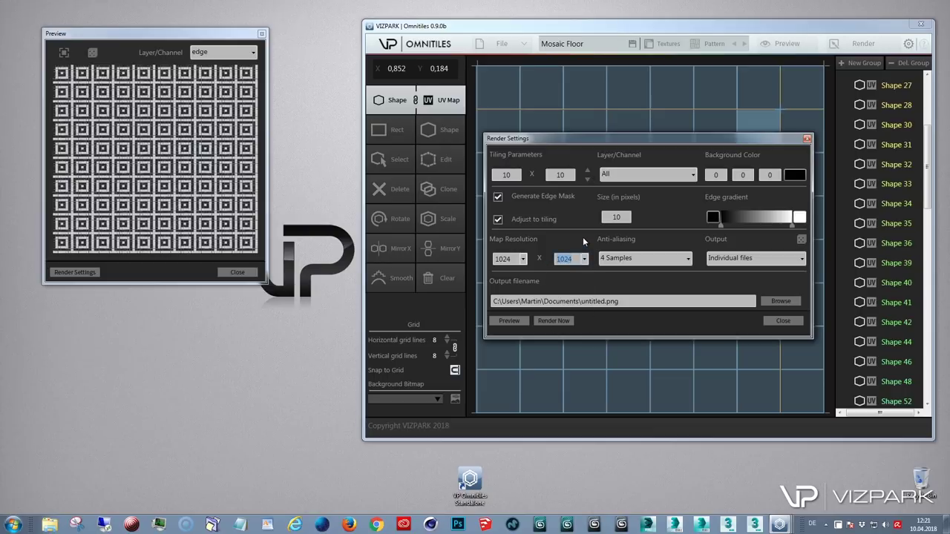